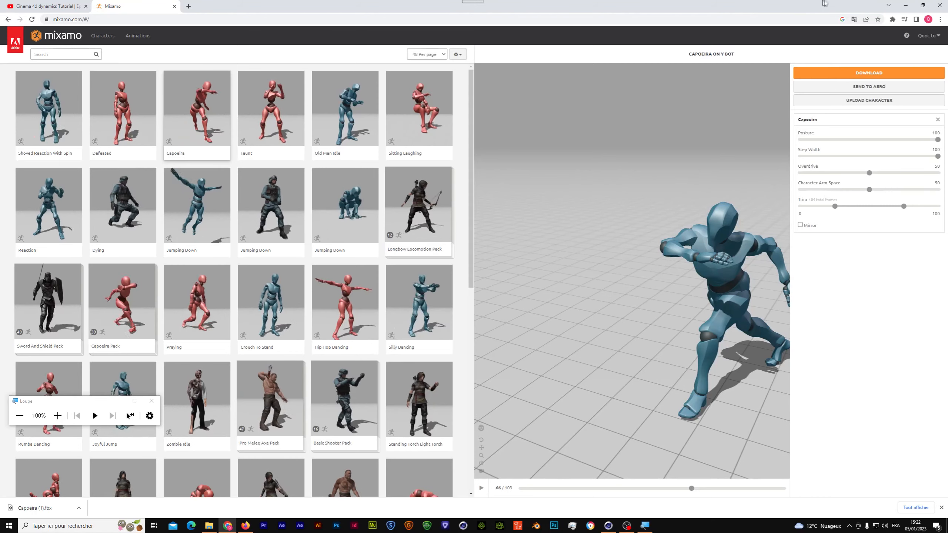
Switch to Cinema 4D and merge Capoeira (1).fbx into the scene with the Default import preset, without reassigning its takes
{"action": "left_click", "coordinate": [608, 526]}
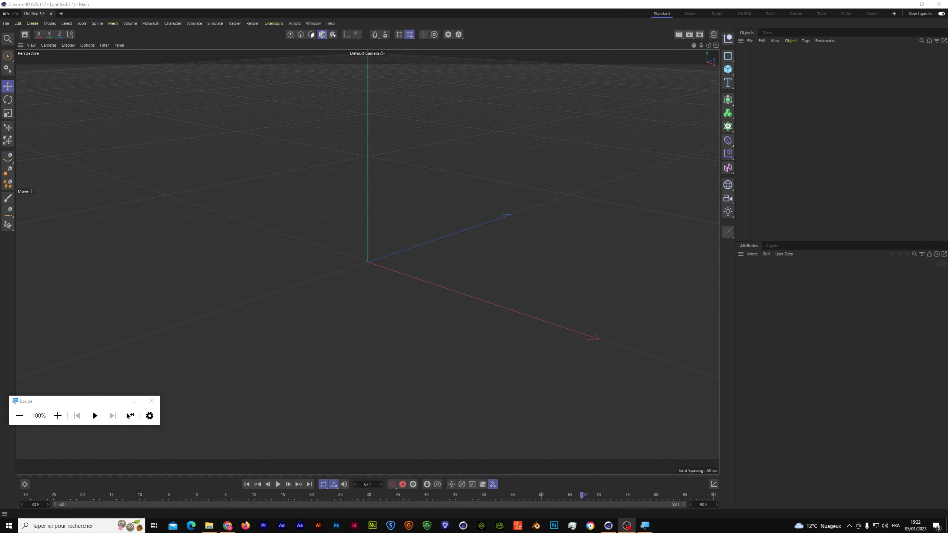
{"action": "left_click", "coordinate": [5, 24]}
{"action": "left_click", "coordinate": [81, 103]}
{"action": "double_click", "coordinate": [107, 72]}
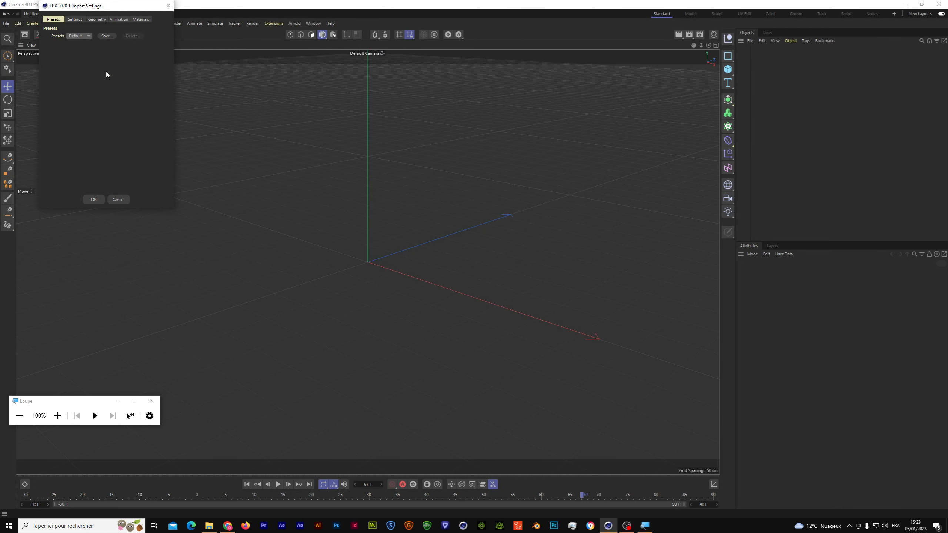
{"action": "left_click", "coordinate": [94, 200]}
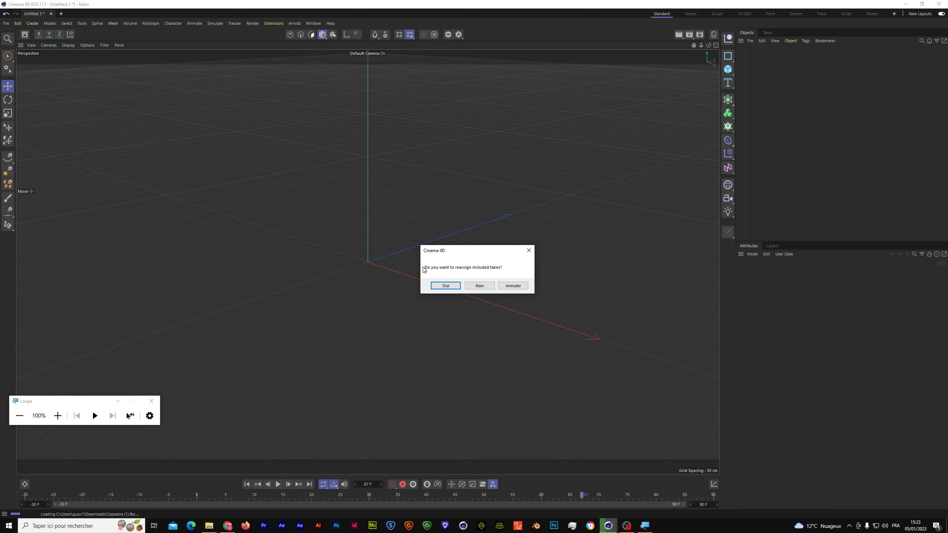
{"action": "left_click", "coordinate": [485, 285]}
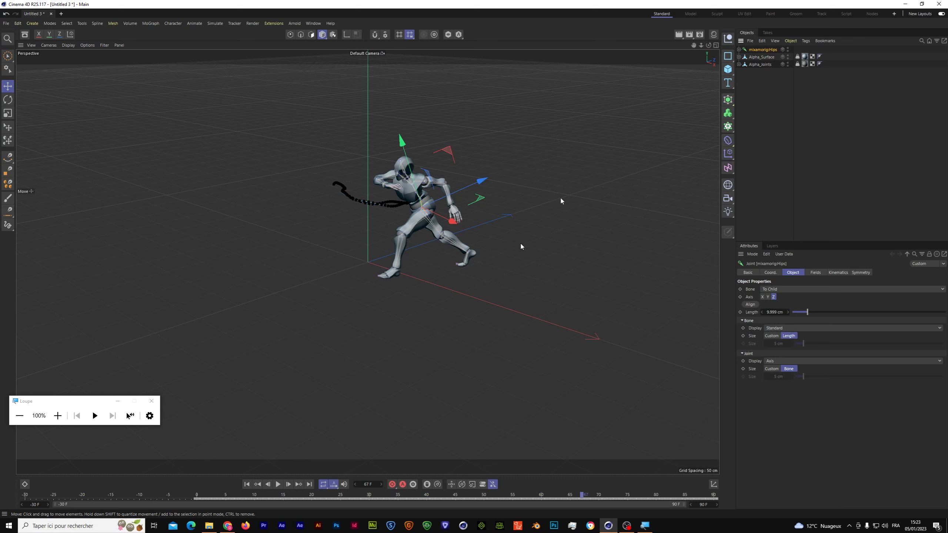
{"action": "left_click", "coordinate": [727, 69]}
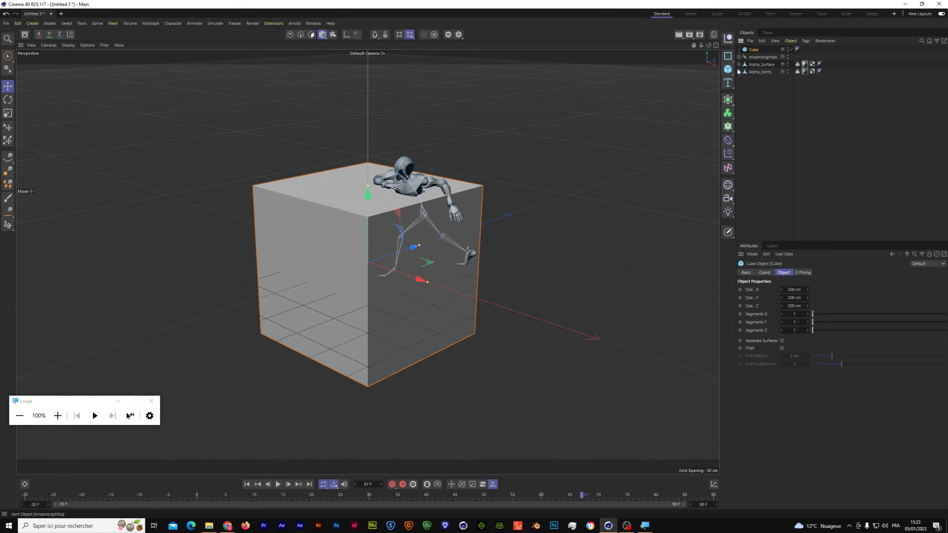
{"action": "key", "text": "Delete"}
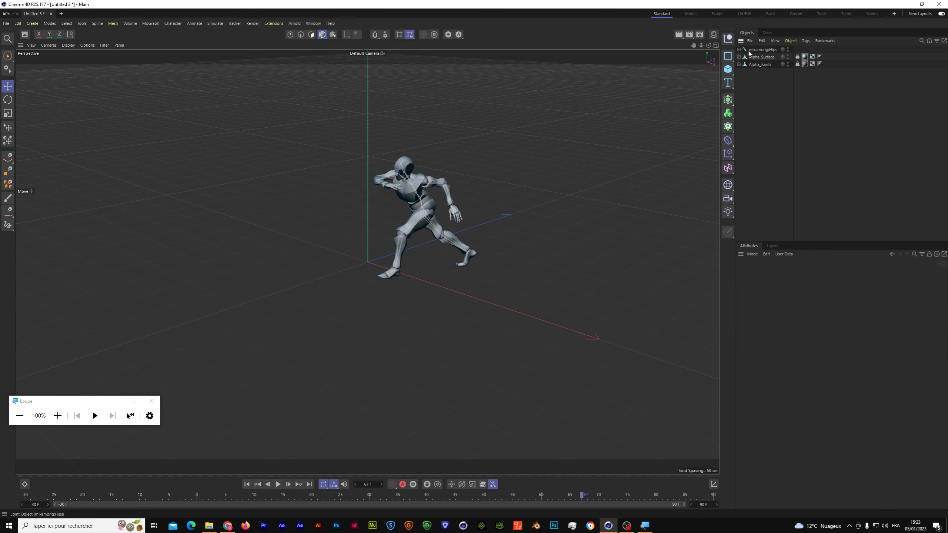
{"action": "left_click", "coordinate": [728, 69]}
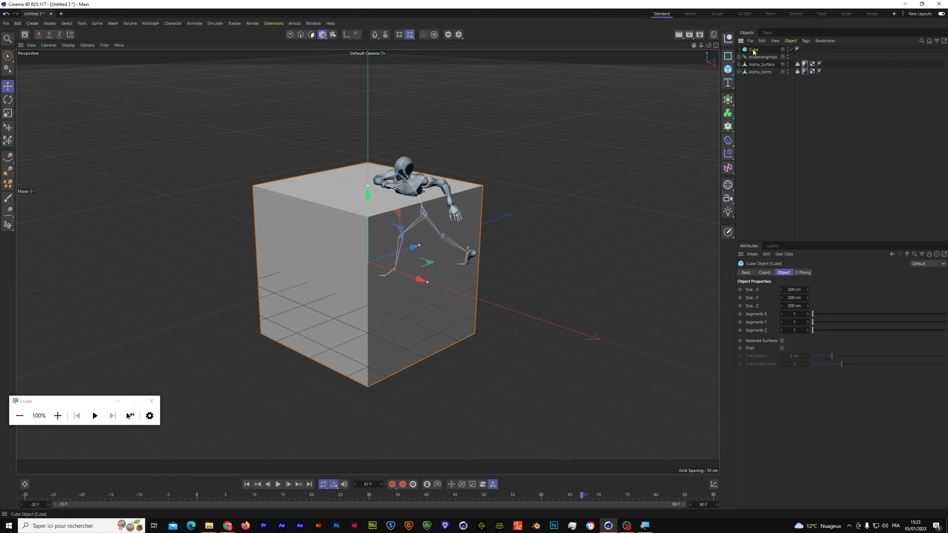
{"action": "key", "text": "Delete"}
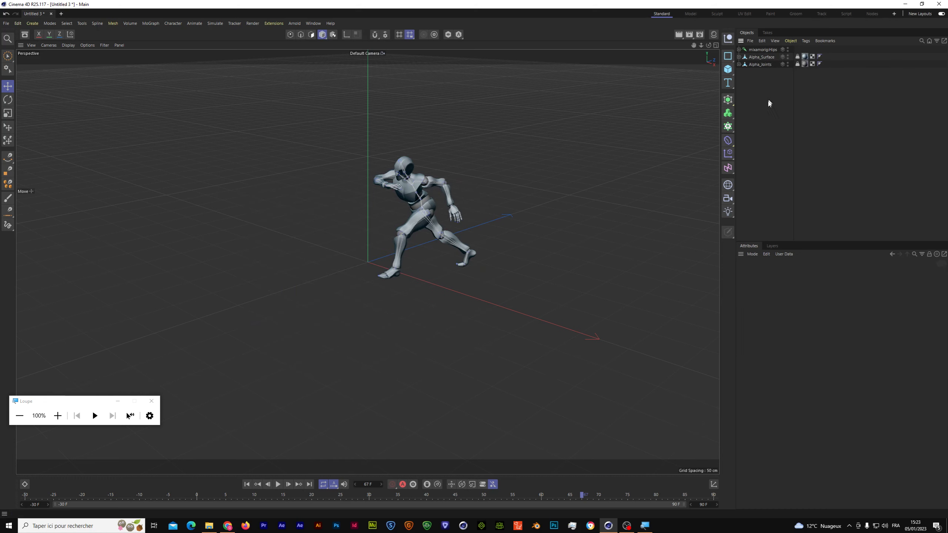
Play back the imported character animation and extend the project's end to 300 F
{"action": "left_click", "coordinate": [278, 485]}
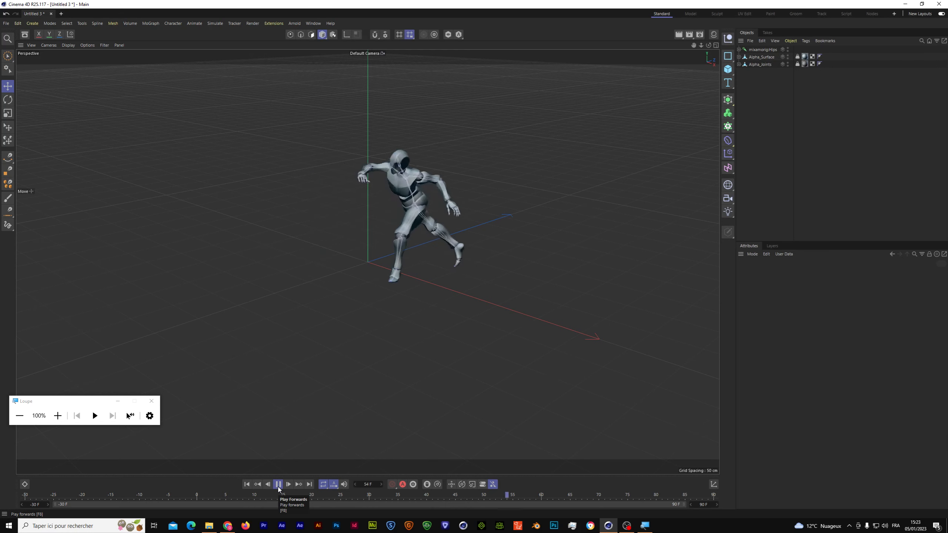
{"action": "left_click", "coordinate": [278, 485]}
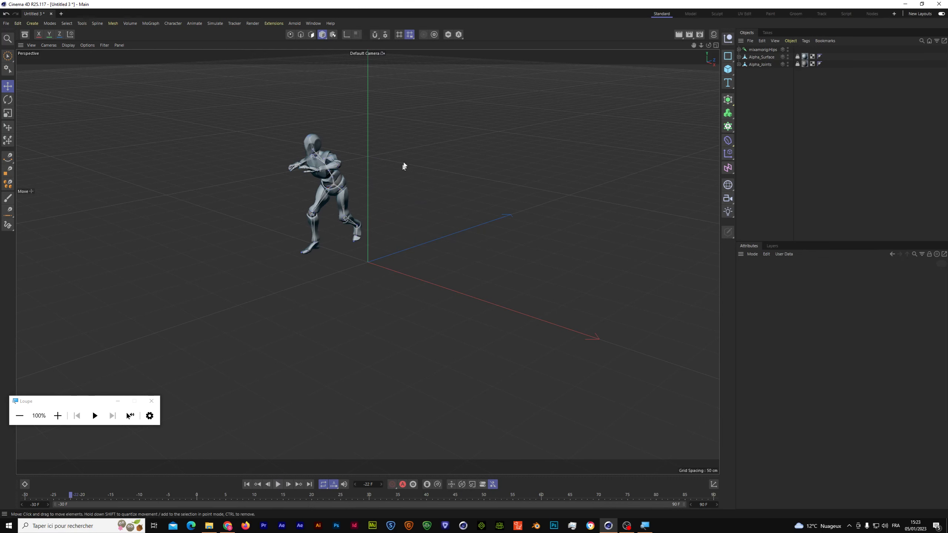
{"action": "left_click", "coordinate": [702, 504]}
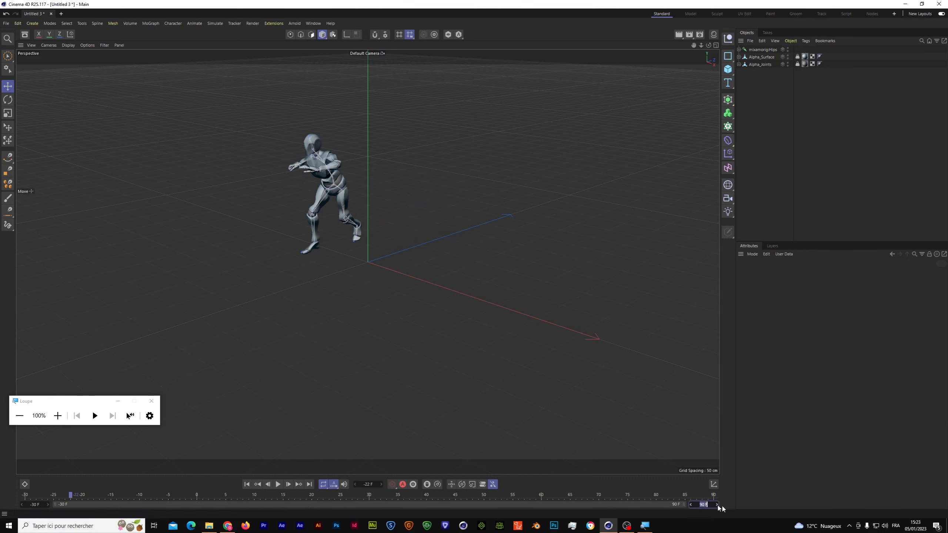
{"action": "key", "text": "Return"}
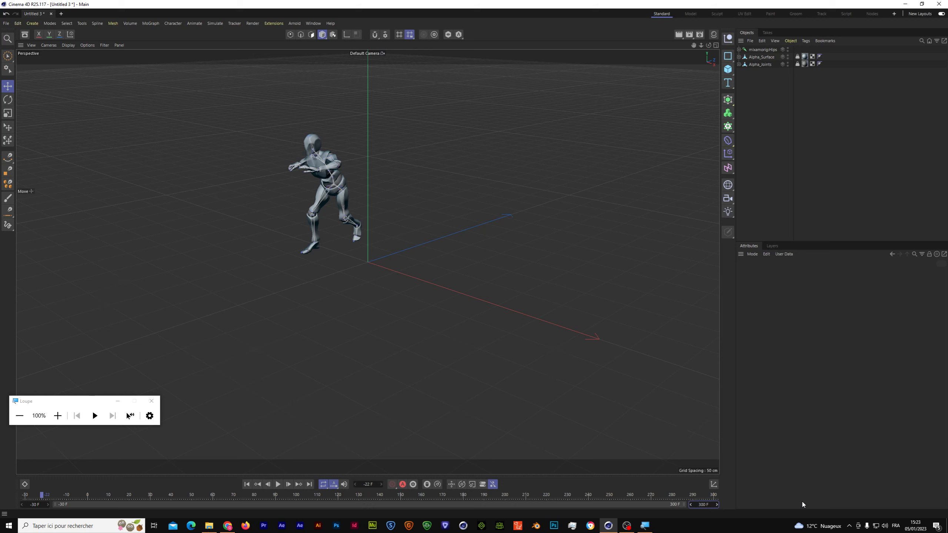
Examine the keyframe range of the mixamorig:Hips joint on the timeline while playing the animation
{"action": "left_click", "coordinate": [279, 485]}
{"action": "left_click", "coordinate": [278, 485]}
{"action": "left_click", "coordinate": [762, 49]}
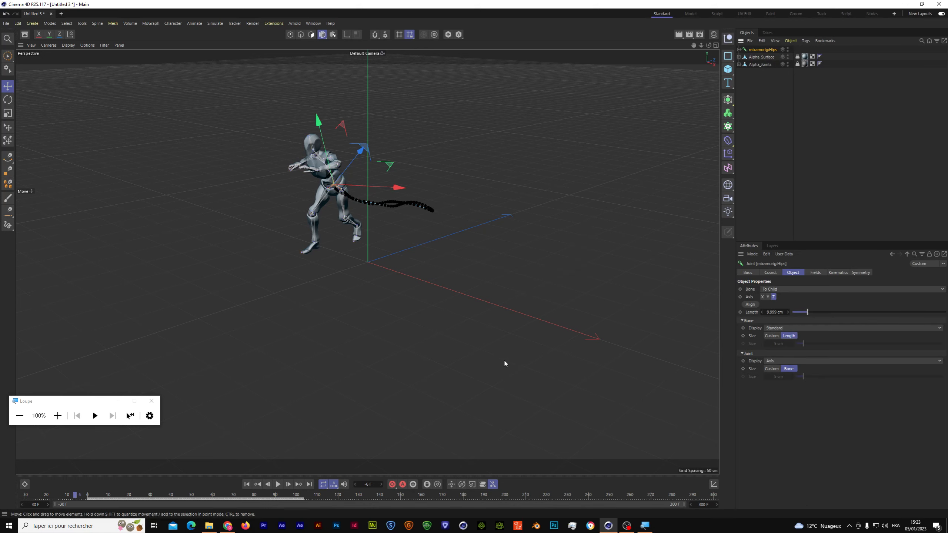
{"action": "left_click", "coordinate": [278, 485]}
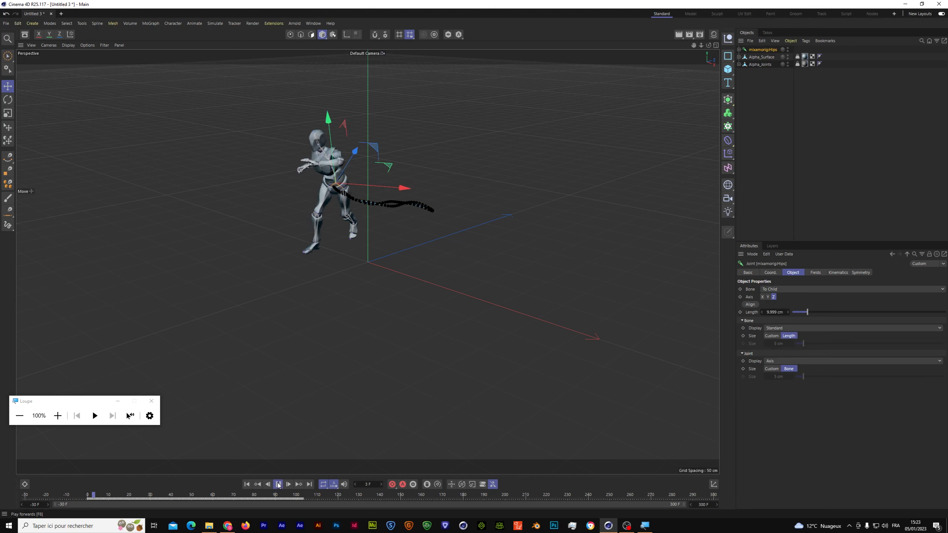
{"action": "left_click", "coordinate": [278, 485]}
Set the project's start to 0 F and its end to 104 F, and return the playhead to the first frame
{"action": "left_click", "coordinate": [42, 505]}
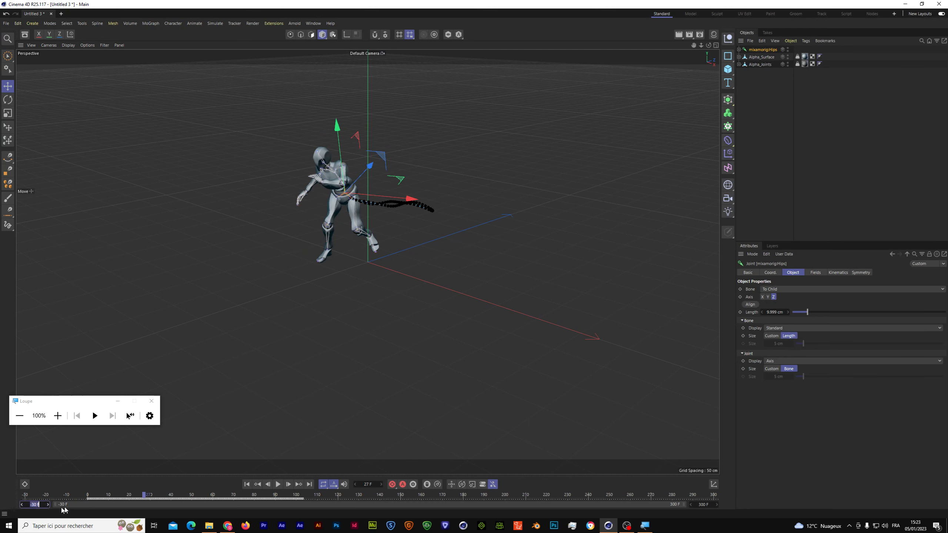
{"action": "type", "text": "0"}
{"action": "key", "text": "Return"}
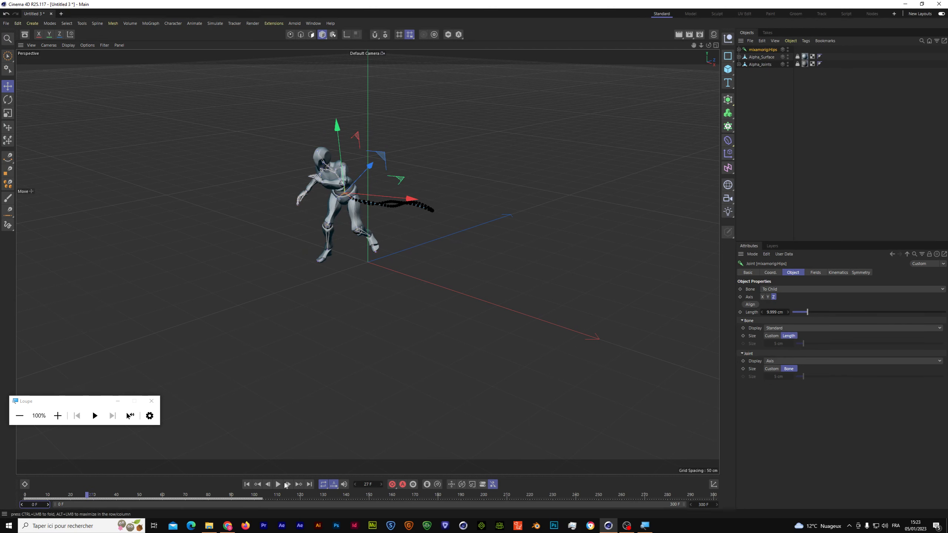
{"action": "left_click", "coordinate": [265, 498]}
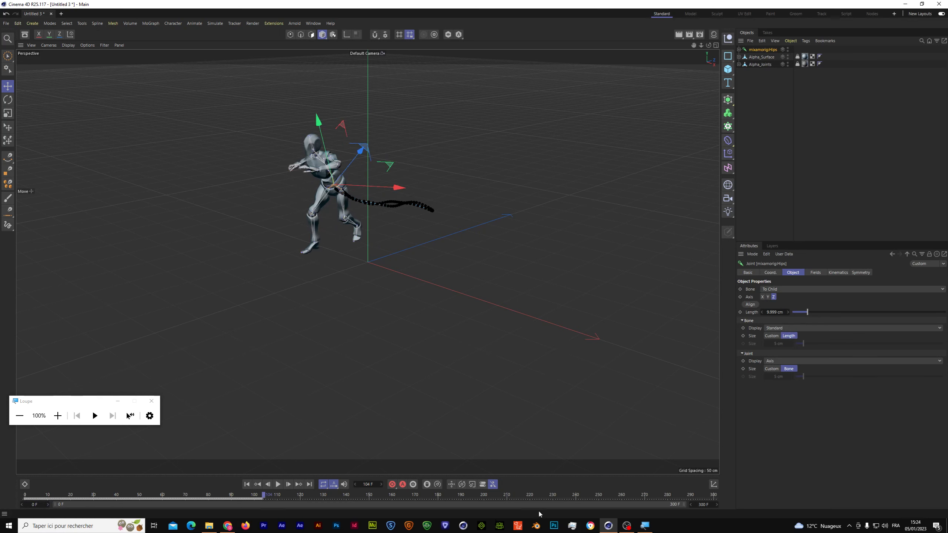
{"action": "left_click", "coordinate": [697, 505]}
{"action": "type", "text": "104"}
{"action": "key", "text": "Return"}
{"action": "left_click_drag", "start_coordinate": [85, 495], "coordinate": [6, 508]}
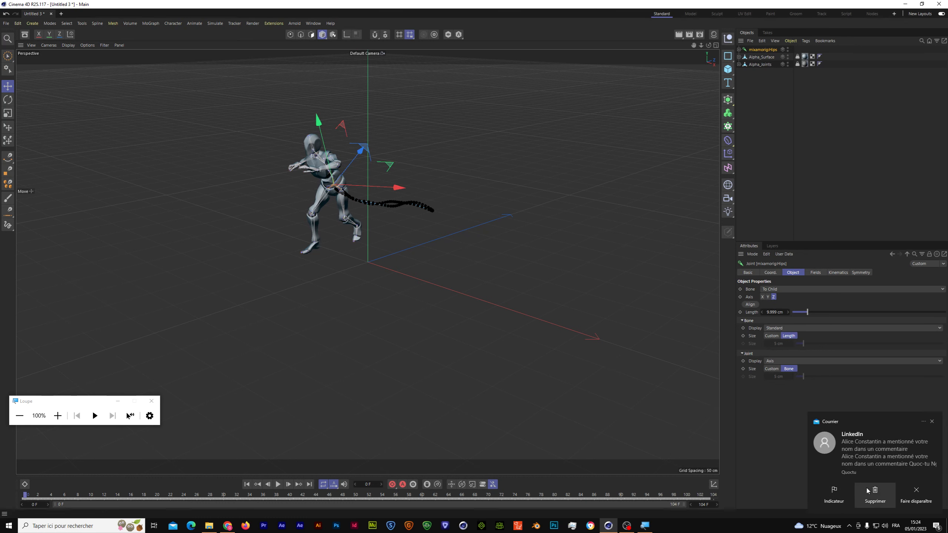
{"action": "left_click", "coordinate": [932, 421]}
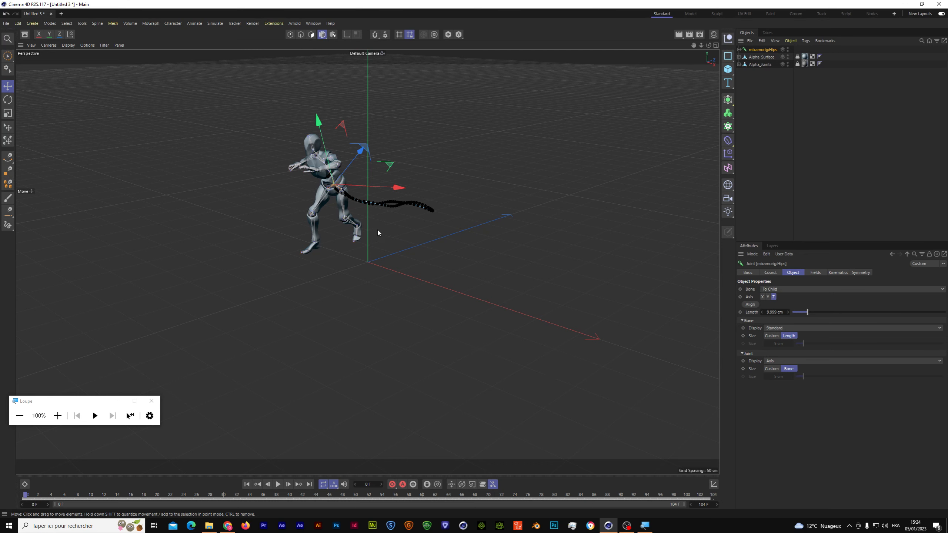
{"action": "left_click", "coordinate": [324, 264]}
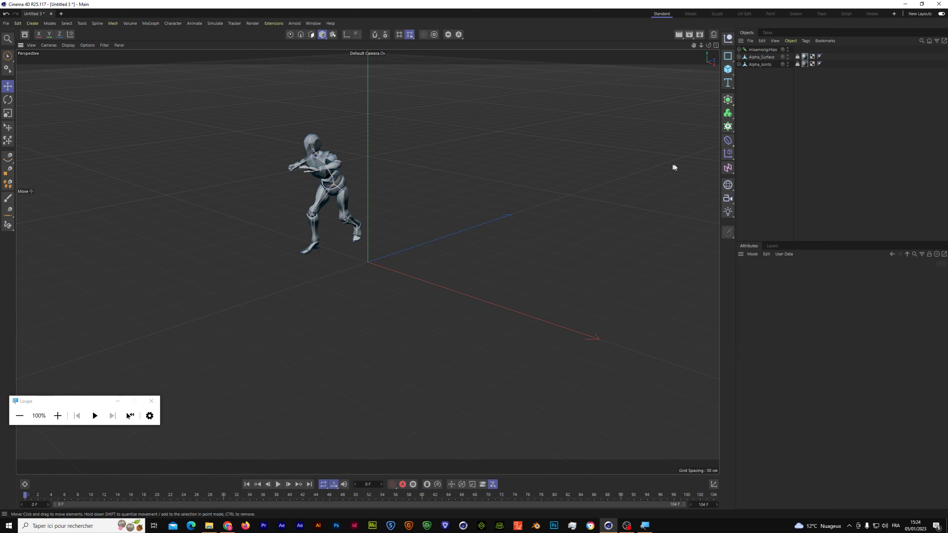
Add a plane with 50 width segments and 50 height segments, and raise it above the character's head
{"action": "left_click", "coordinate": [728, 70]}
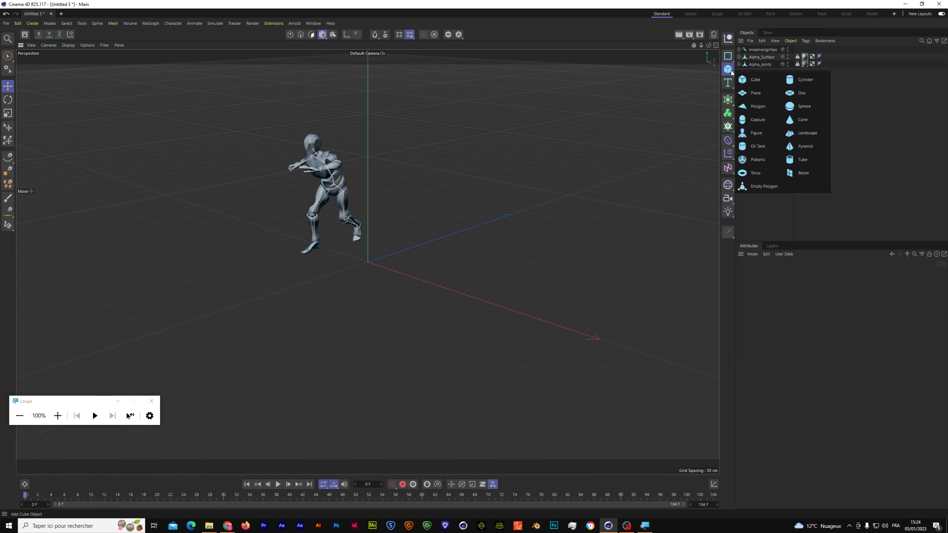
{"action": "left_click", "coordinate": [748, 93]}
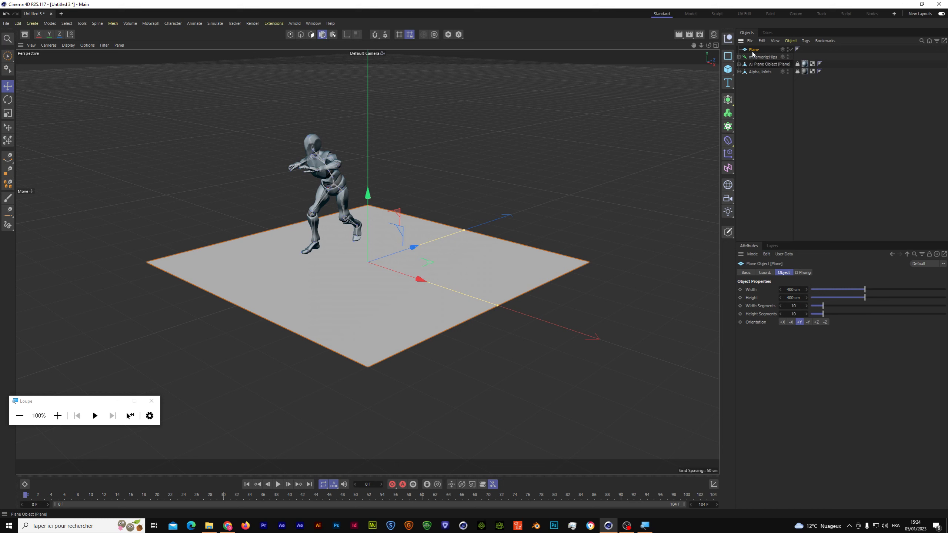
{"action": "left_click", "coordinate": [794, 306]}
{"action": "type", "text": "50"}
{"action": "left_click", "coordinate": [794, 313]}
{"action": "type", "text": "50"}
{"action": "key", "text": "Return"}
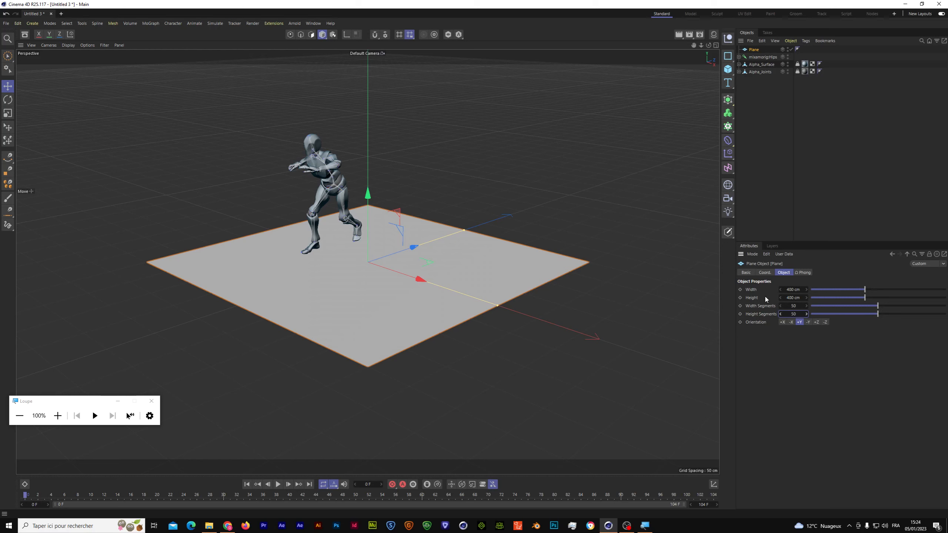
{"action": "left_click_drag", "start_coordinate": [365, 196], "coordinate": [367, 46]}
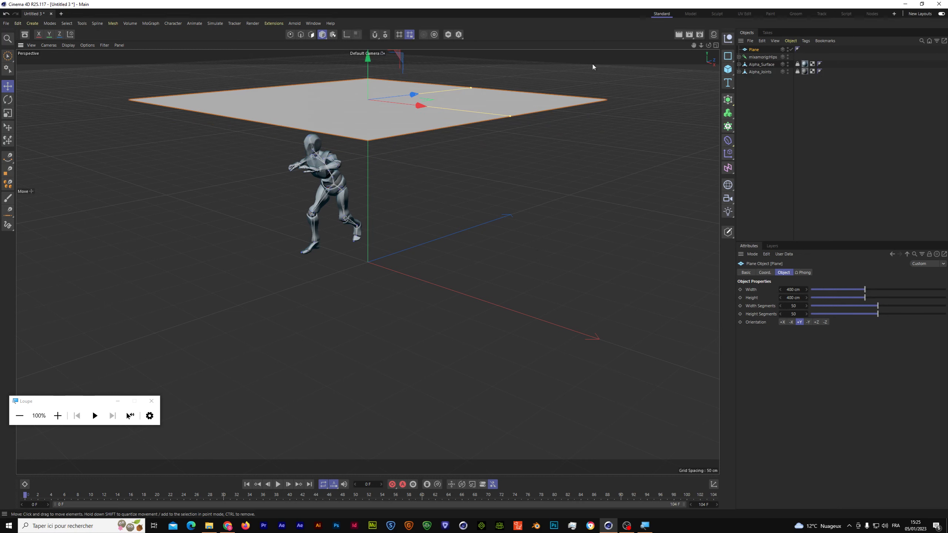
Add a Cloth simulation tag to the plane
{"action": "right_click", "coordinate": [758, 51]}
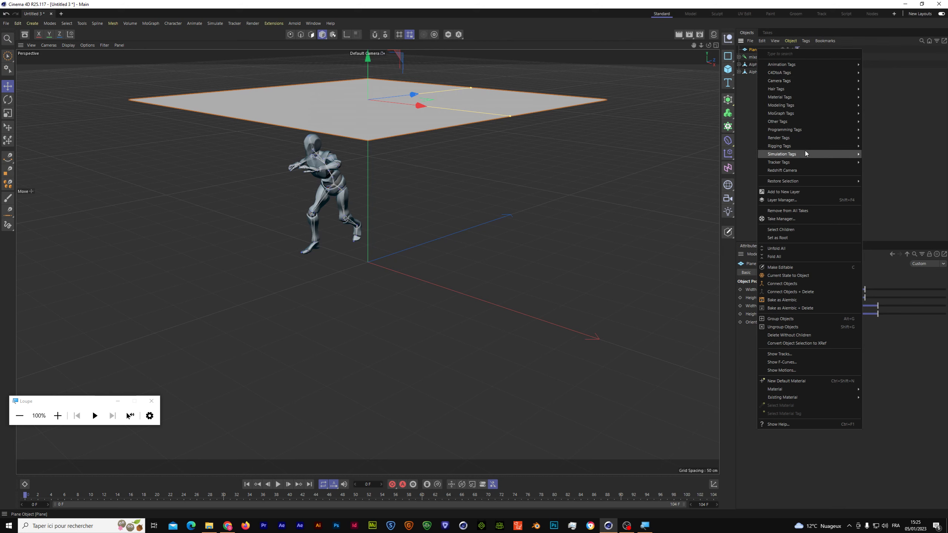
{"action": "left_click_drag", "start_coordinate": [98, 402], "coordinate": [454, 206]}
{"action": "left_click", "coordinate": [414, 215]}
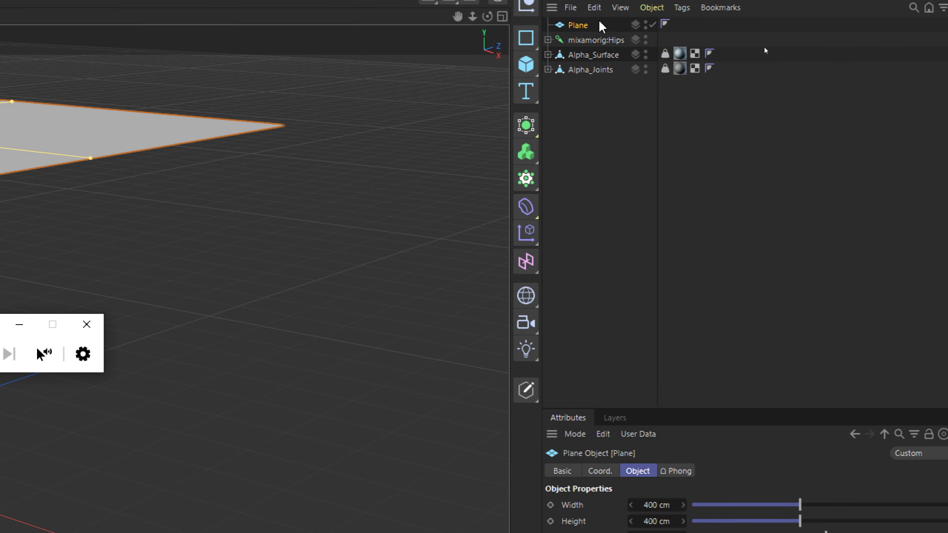
{"action": "right_click", "coordinate": [573, 24]}
{"action": "mouse_move", "coordinate": [622, 236]}
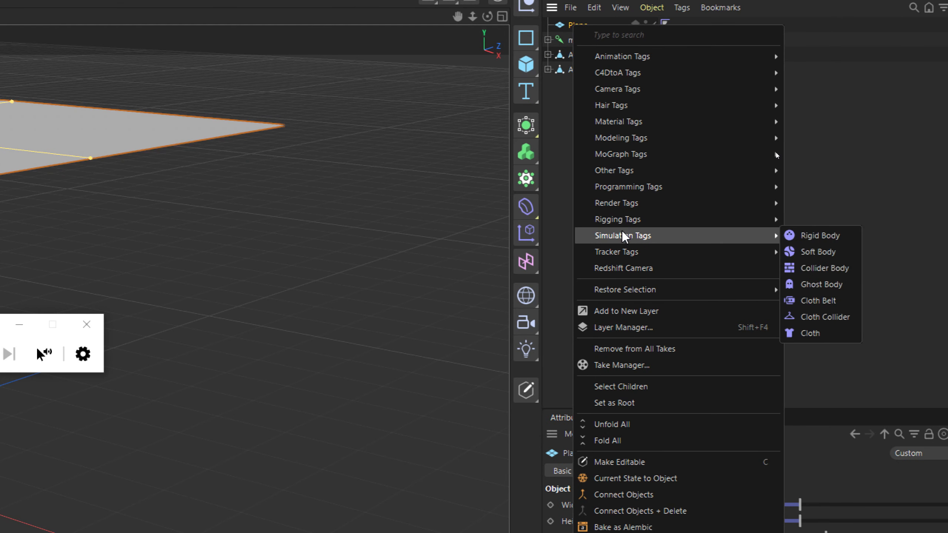
{"action": "left_click", "coordinate": [813, 333]}
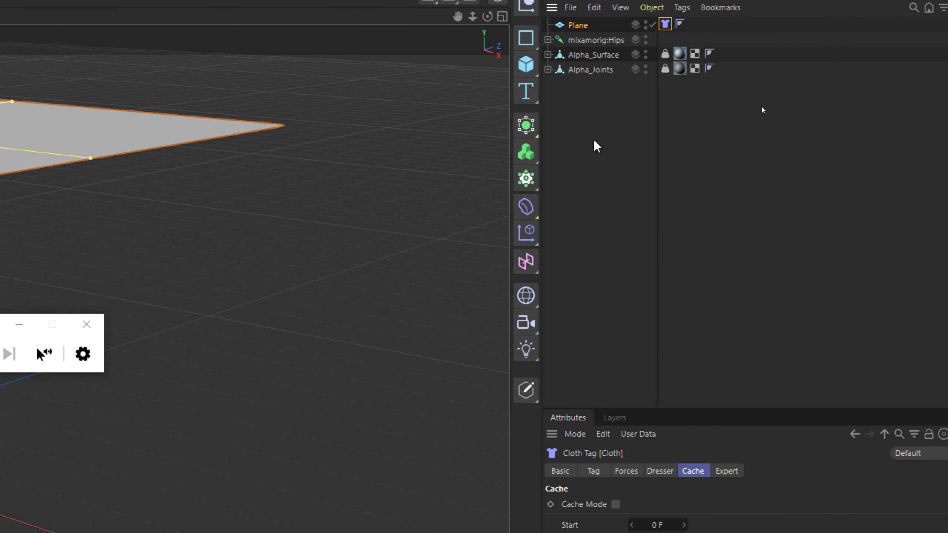
{"action": "left_click", "coordinate": [124, 410]}
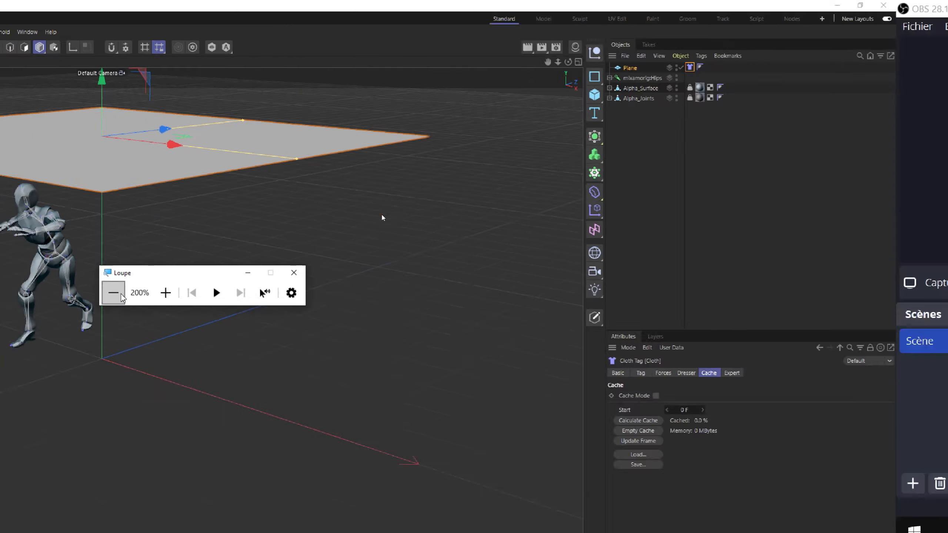
{"action": "left_click", "coordinate": [120, 295]}
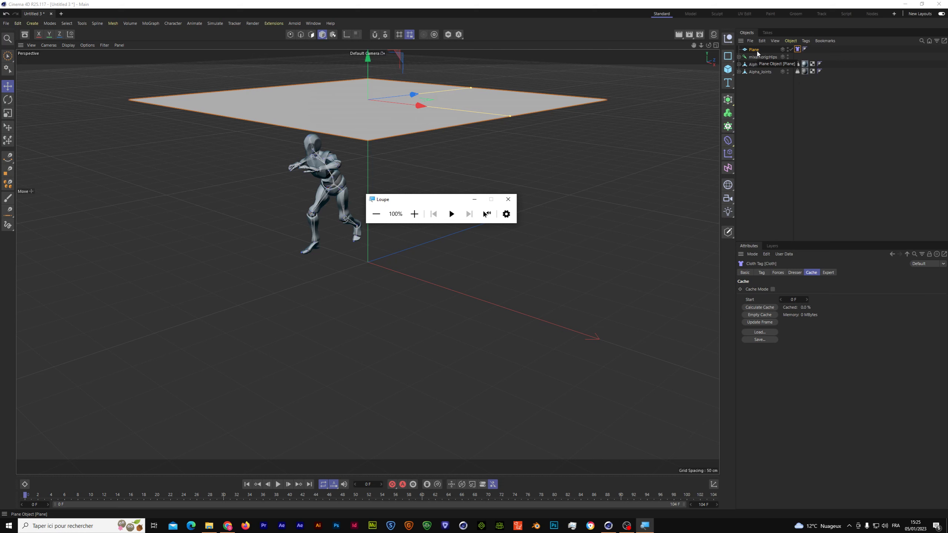
{"action": "left_click_drag", "start_coordinate": [448, 198], "coordinate": [102, 261]}
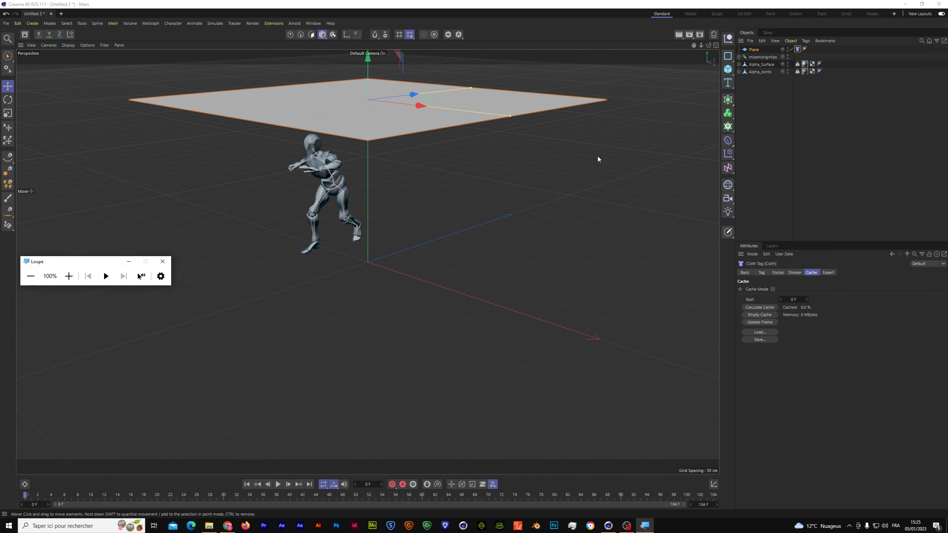
Make the plane editable, play the cloth simulation to test it, and rewind to the first frame
{"action": "left_click", "coordinate": [754, 50]}
{"action": "key", "text": "c"}
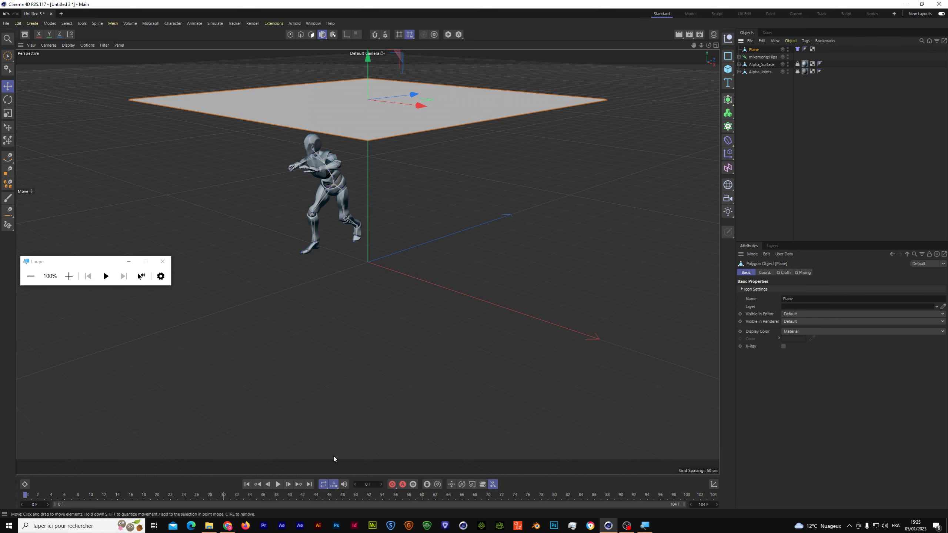
{"action": "left_click", "coordinate": [278, 484]}
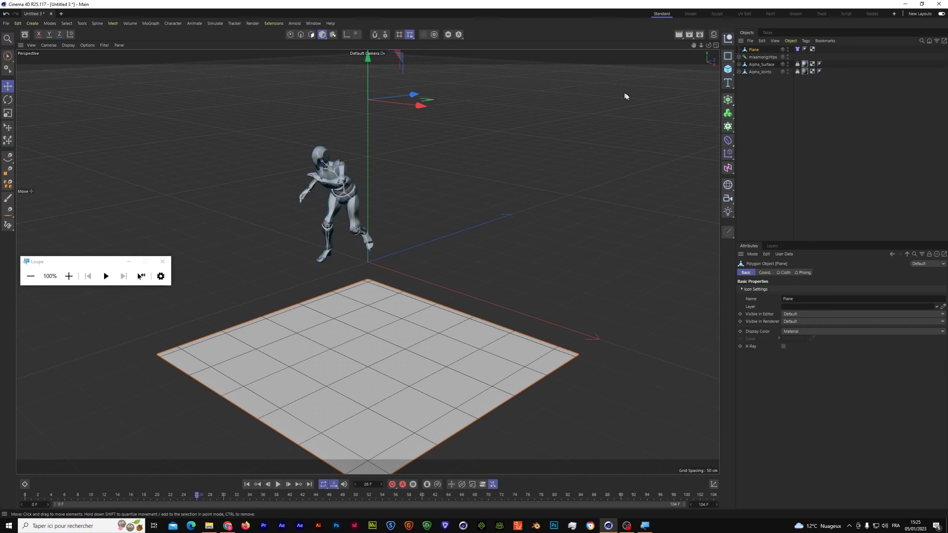
{"action": "left_click", "coordinate": [246, 484]}
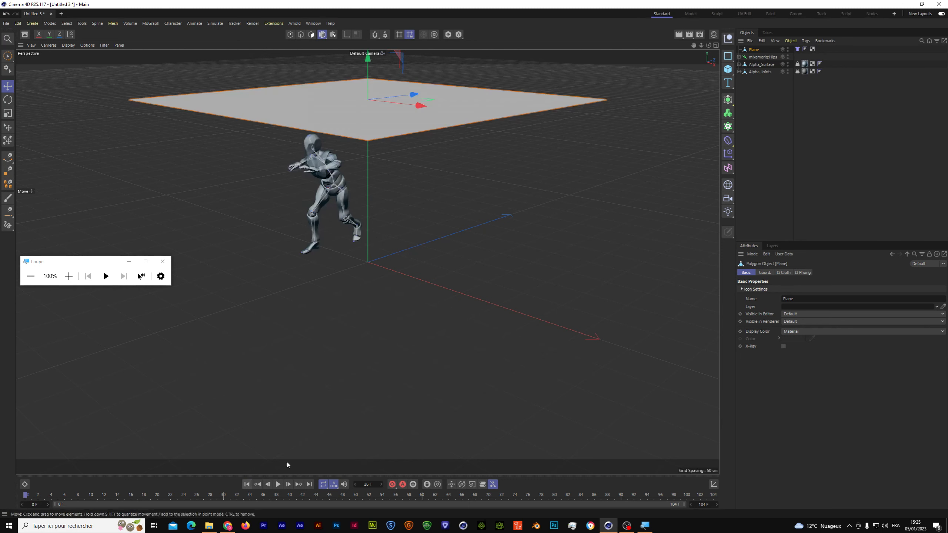
Try a Collider Body tag on Alpha_Surface, test it by playing the simulation, and delete the tag
{"action": "right_click", "coordinate": [759, 66]}
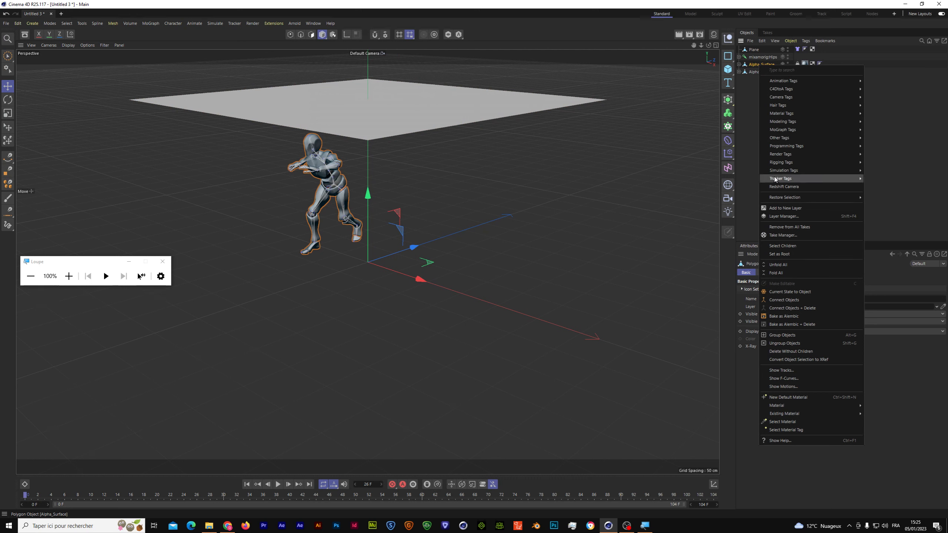
{"action": "mouse_move", "coordinate": [780, 171]}
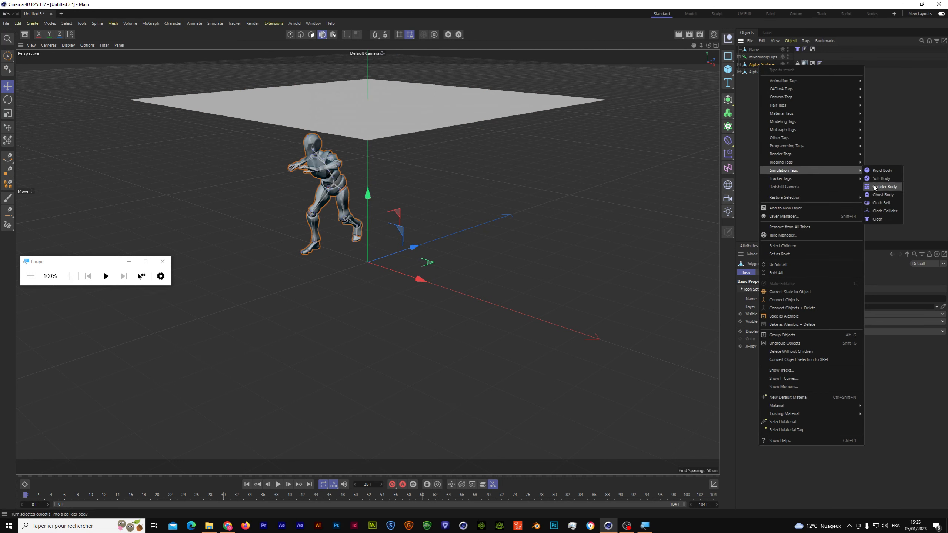
{"action": "left_click", "coordinate": [874, 186]}
{"action": "left_click", "coordinate": [278, 484]}
{"action": "left_click", "coordinate": [278, 484]}
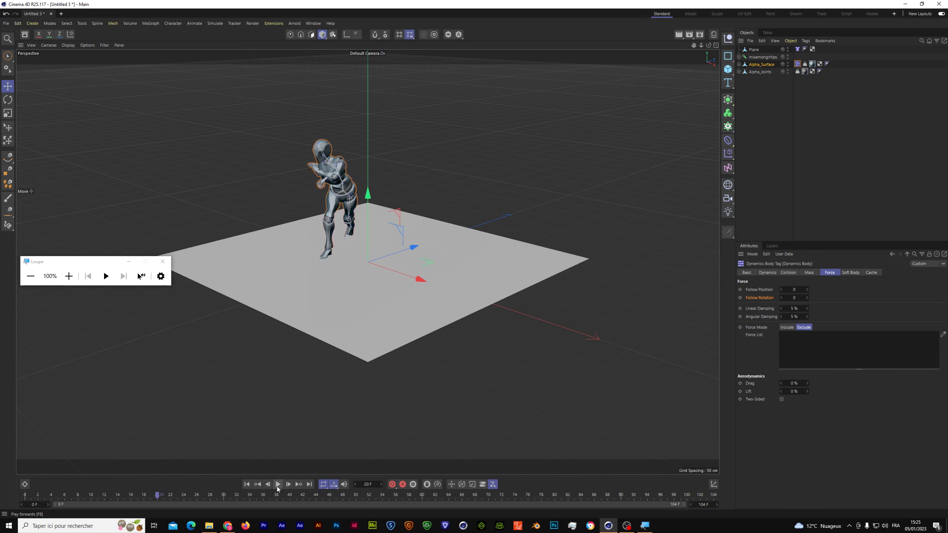
{"action": "left_click", "coordinate": [246, 485]}
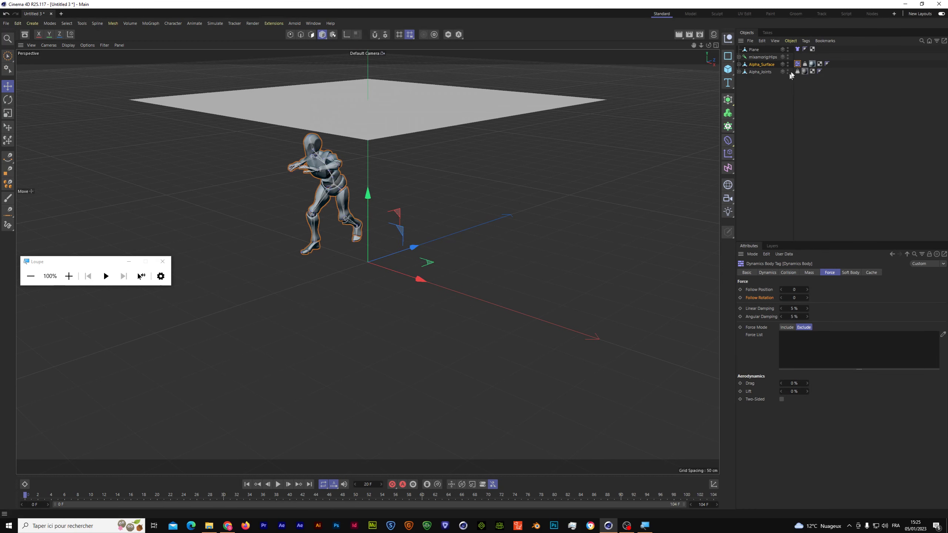
{"action": "key", "text": "Delete"}
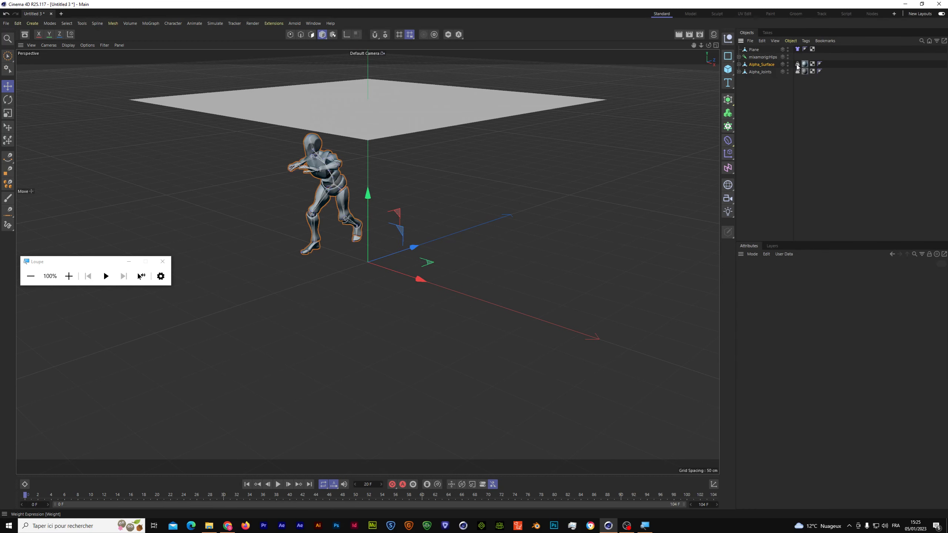
Add a Cloth Collider simulation tag to Alpha_Surface
{"action": "left_click", "coordinate": [68, 275]}
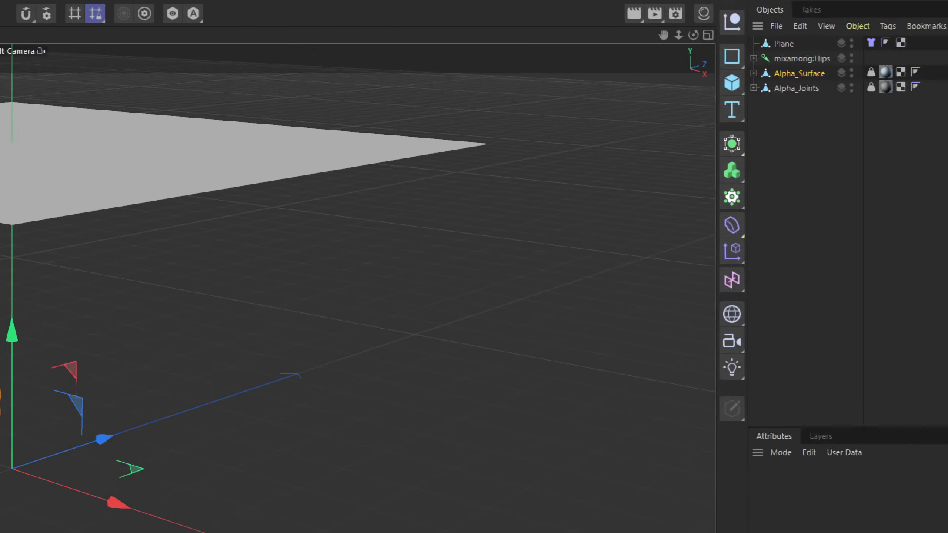
{"action": "right_click", "coordinate": [601, 73]}
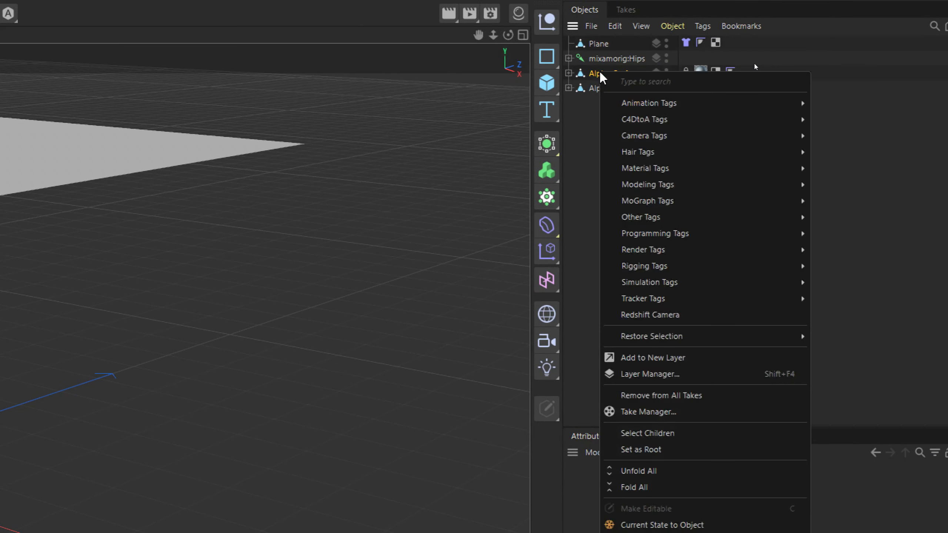
{"action": "mouse_move", "coordinate": [652, 283]}
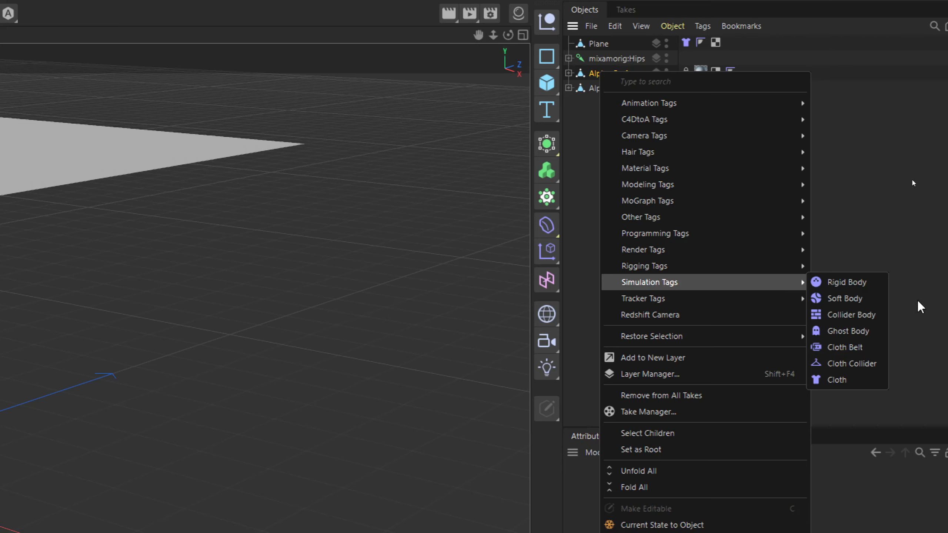
{"action": "left_click", "coordinate": [865, 363]}
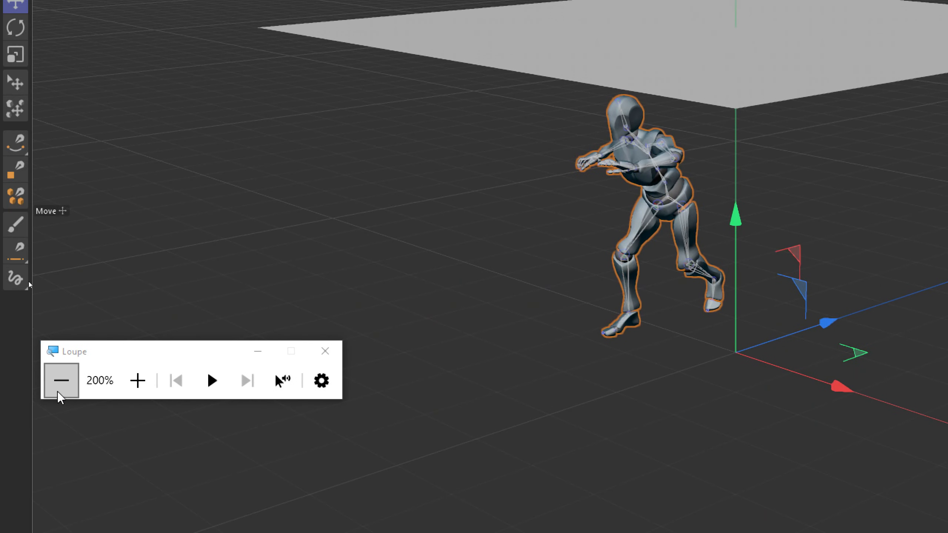
{"action": "left_click", "coordinate": [57, 391]}
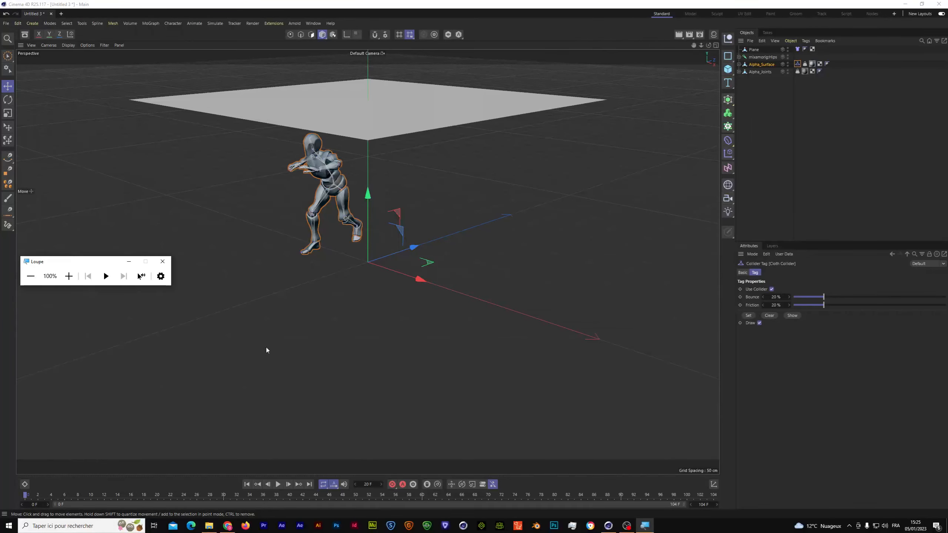
Play the simulation to check how the cloth collides with the character, and rewind to the first frame
{"action": "left_click", "coordinate": [278, 484]}
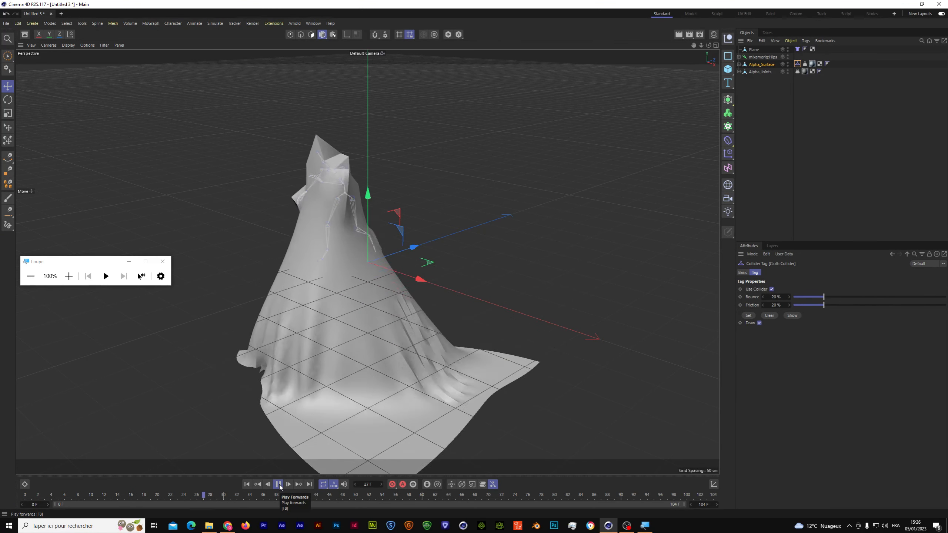
{"action": "left_click", "coordinate": [279, 484]}
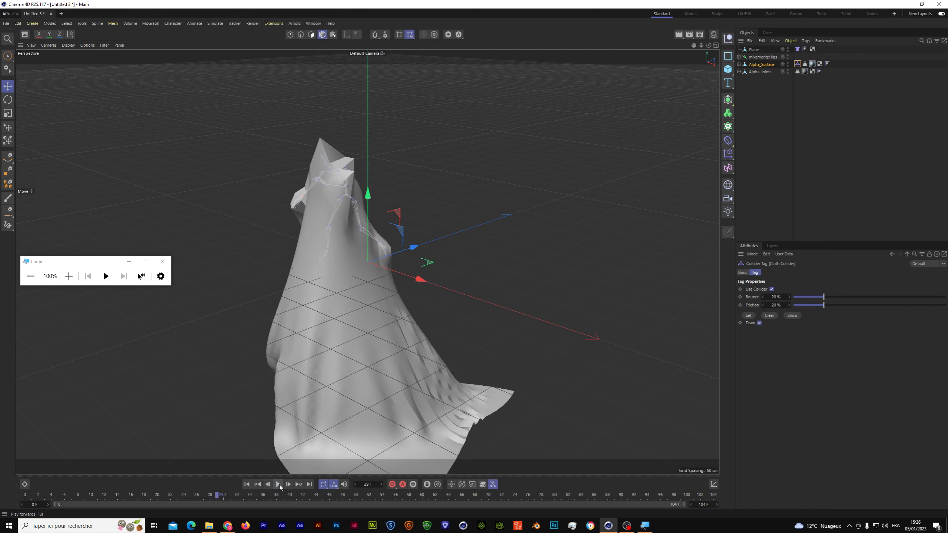
{"action": "left_click", "coordinate": [246, 484]}
Set the project's start to -30 F and return the playhead to the new first frame
{"action": "left_click", "coordinate": [69, 276]}
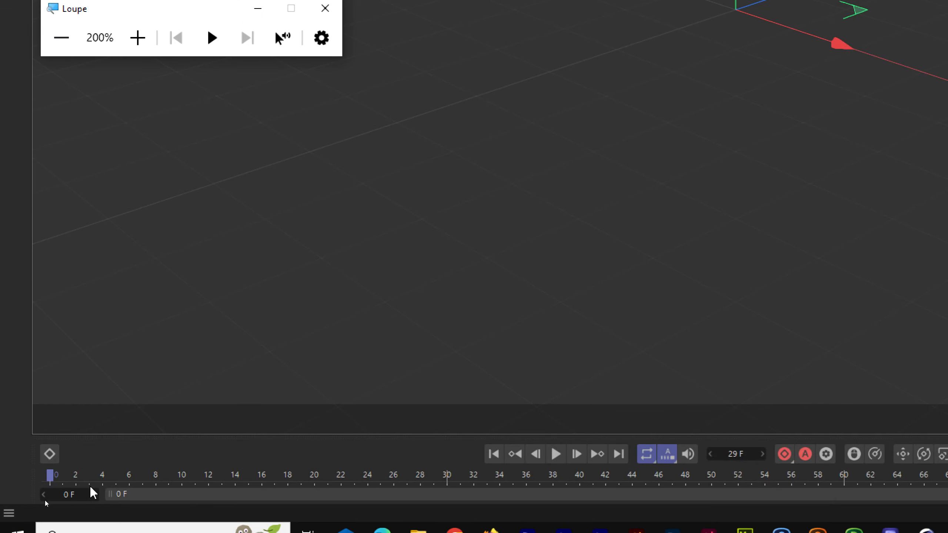
{"action": "left_click", "coordinate": [68, 496]}
{"action": "type", "text": "-3"}
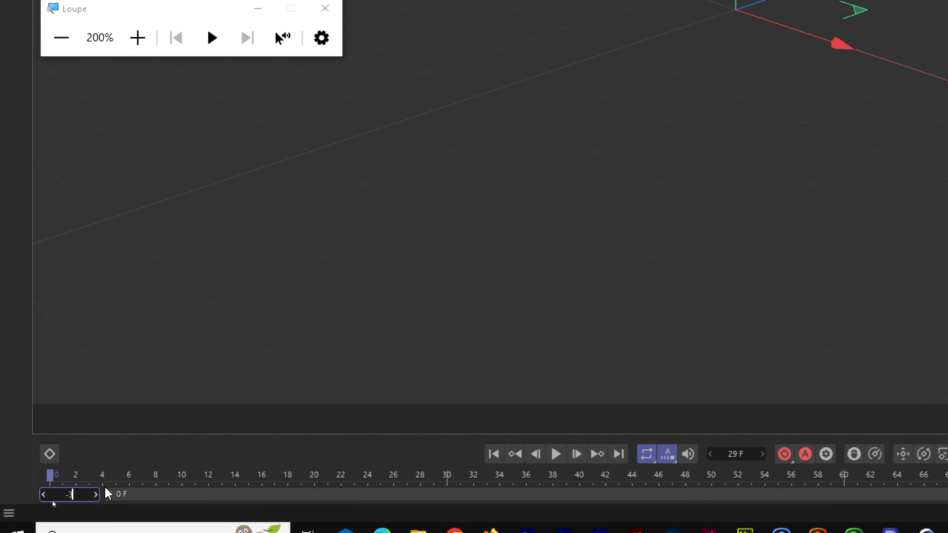
{"action": "type", "text": "0"}
{"action": "key", "text": "Return"}
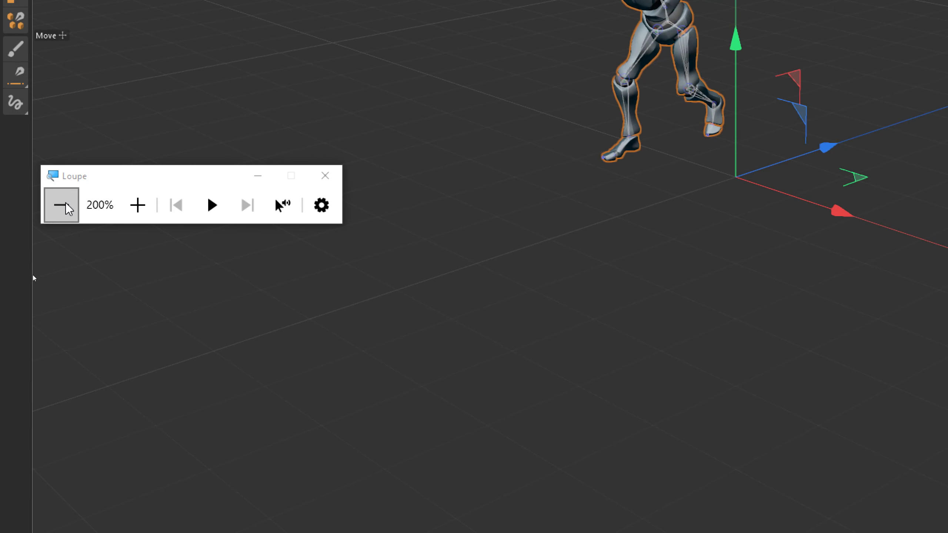
{"action": "left_click", "coordinate": [63, 206]}
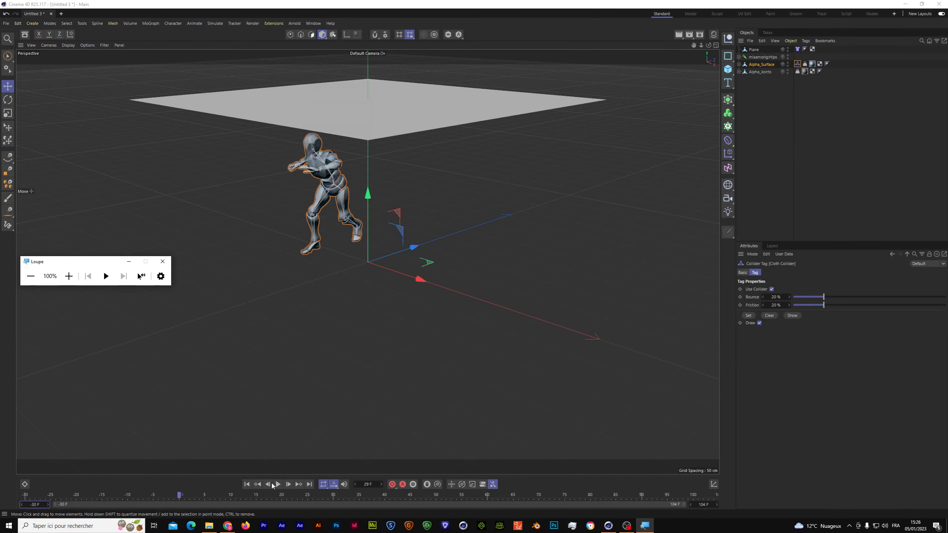
{"action": "left_click", "coordinate": [248, 484]}
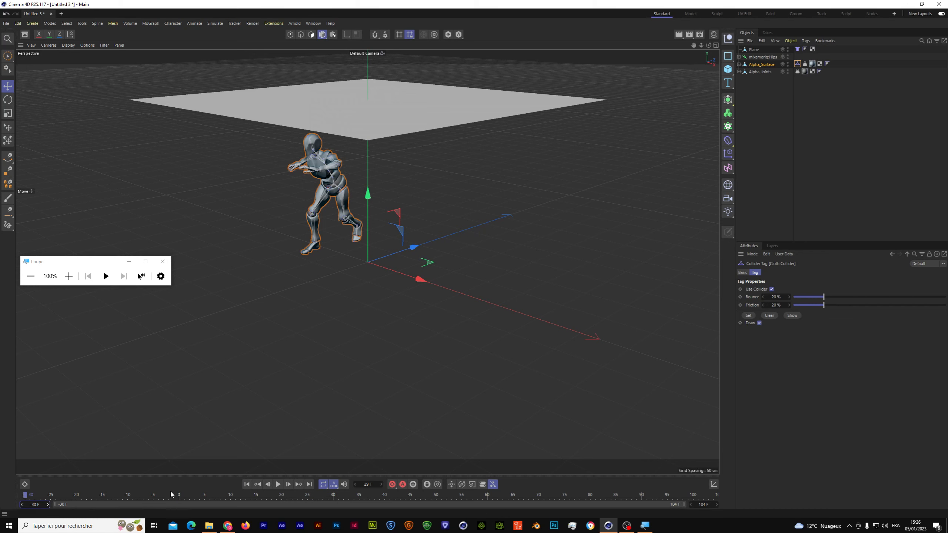
{"action": "left_click_drag", "start_coordinate": [173, 497], "coordinate": [24, 502]}
Play the cloth simulation from frame -30 to check the drape, and return to the start
{"action": "left_click", "coordinate": [279, 485]}
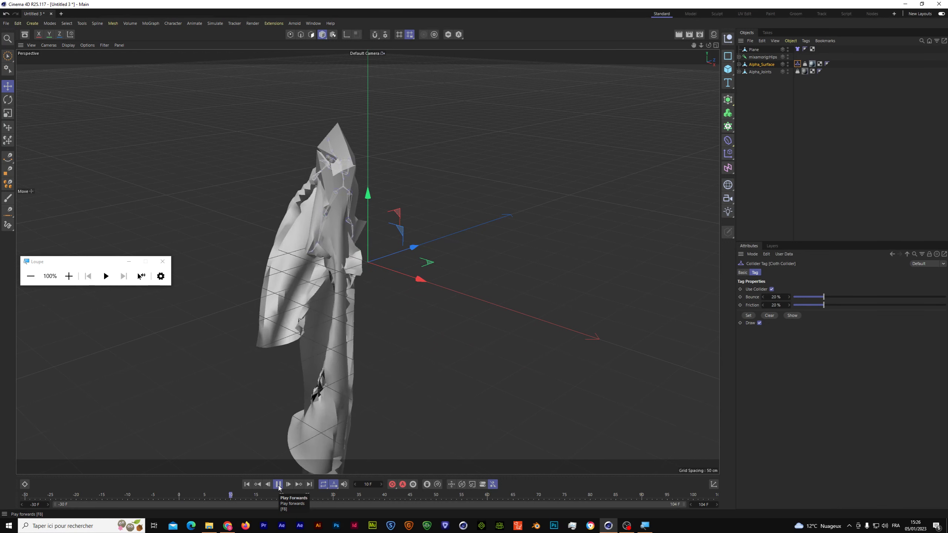
{"action": "left_click", "coordinate": [279, 484]}
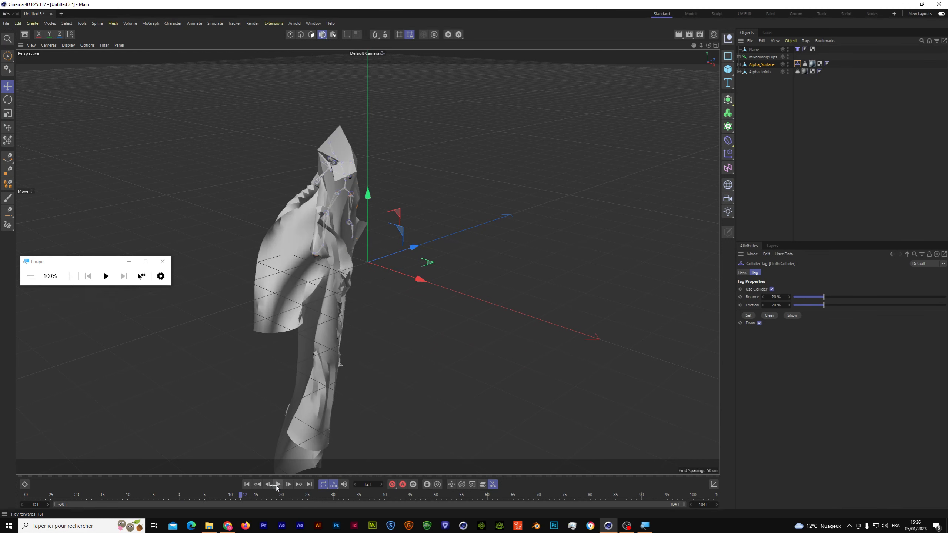
{"action": "left_click", "coordinate": [246, 484]}
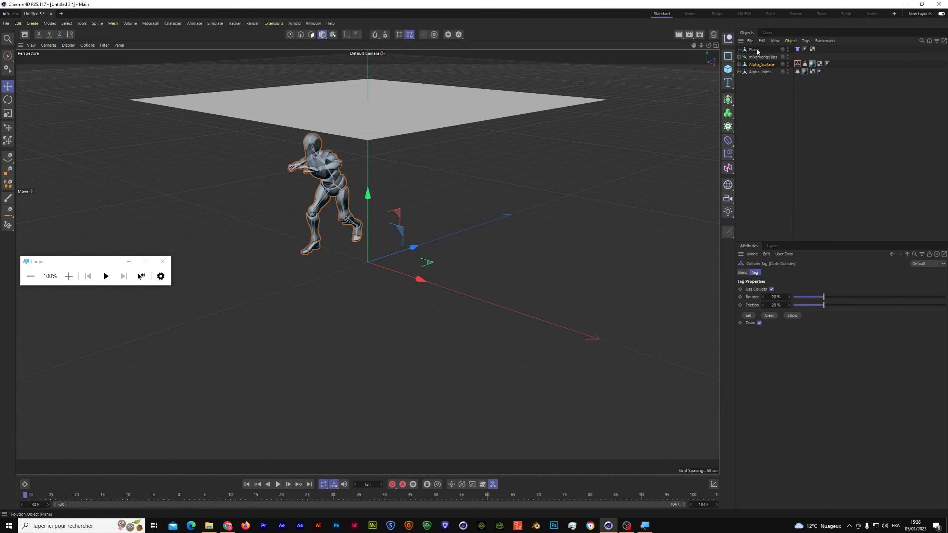
Try to scale the plane in model and polygon modes, delete the plane, and undo the deletion
{"action": "left_click", "coordinate": [439, 112]}
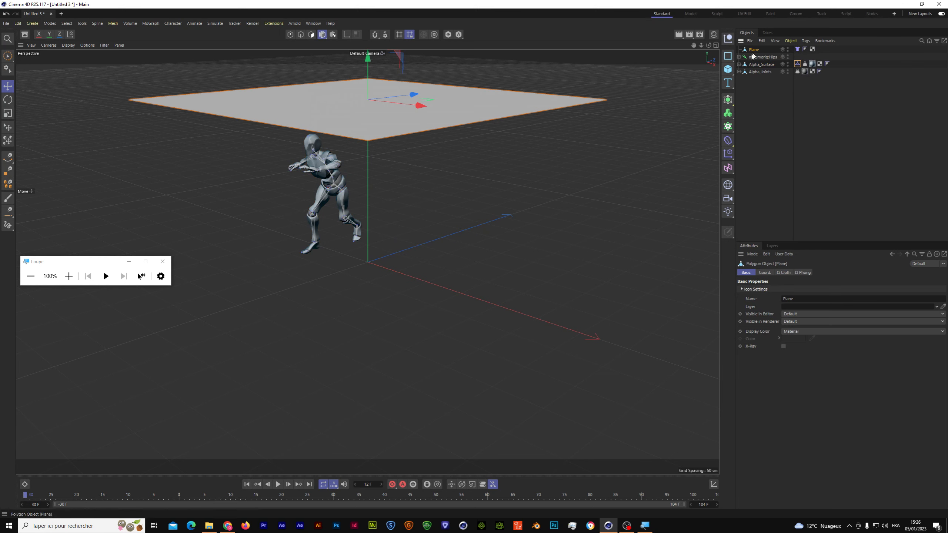
{"action": "left_click", "coordinate": [8, 117]}
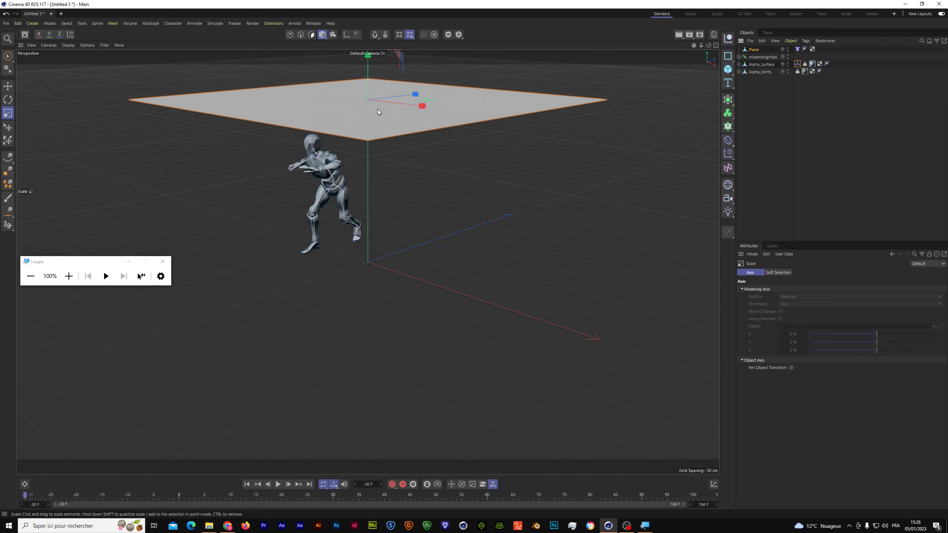
{"action": "mouse_move", "coordinate": [377, 113]}
{"action": "left_mouse_down"}
{"action": "mouse_move", "coordinate": [356, 118]}
{"action": "mouse_move", "coordinate": [375, 119]}
{"action": "left_mouse_up"}
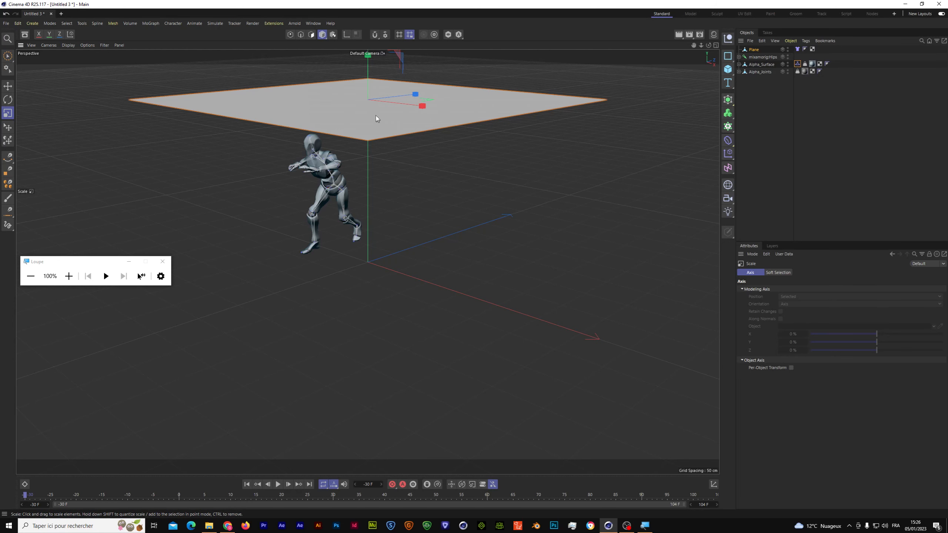
{"action": "left_click", "coordinate": [350, 109]}
{"action": "left_click", "coordinate": [312, 35]}
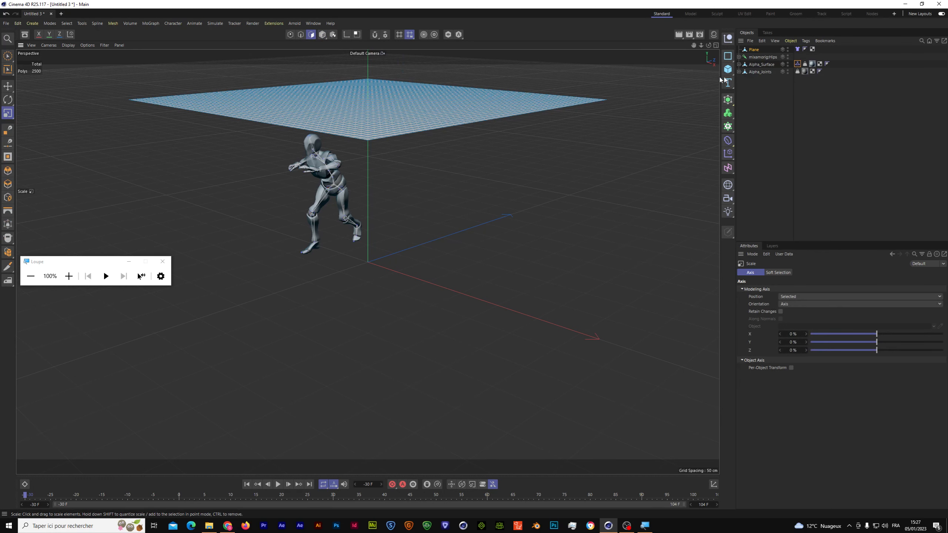
{"action": "left_click", "coordinate": [753, 50]}
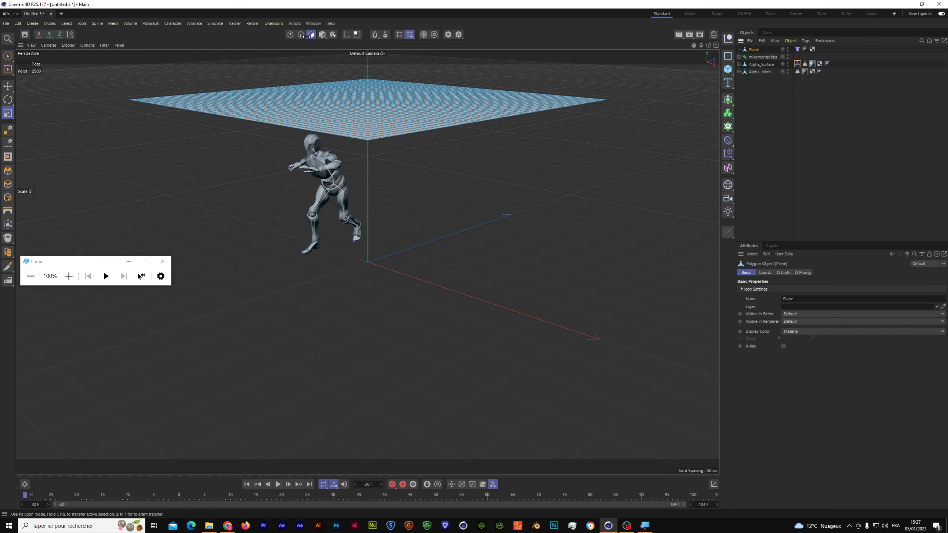
{"action": "left_click", "coordinate": [322, 35]}
{"action": "left_click_drag", "start_coordinate": [397, 94], "coordinate": [359, 108]}
{"action": "left_click_drag", "start_coordinate": [438, 110], "coordinate": [427, 103]}
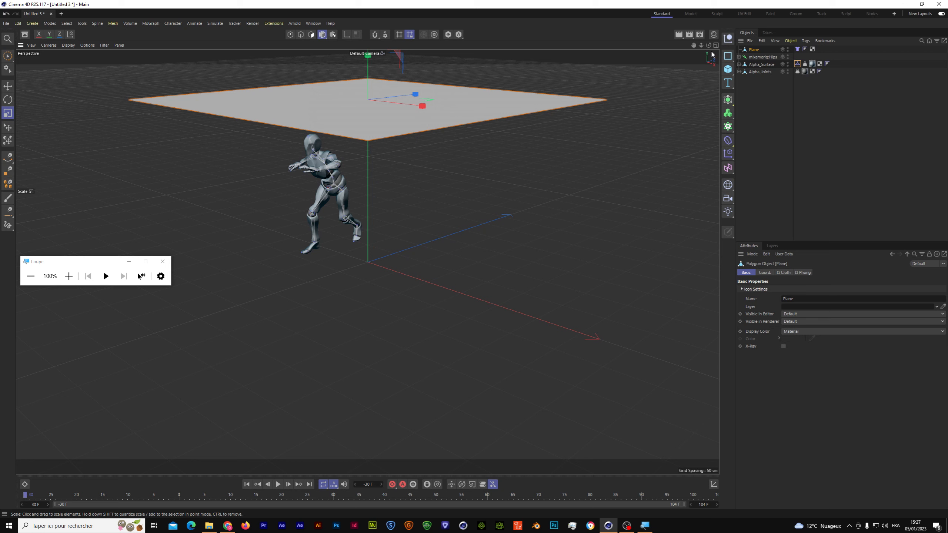
{"action": "key", "text": "Delete"}
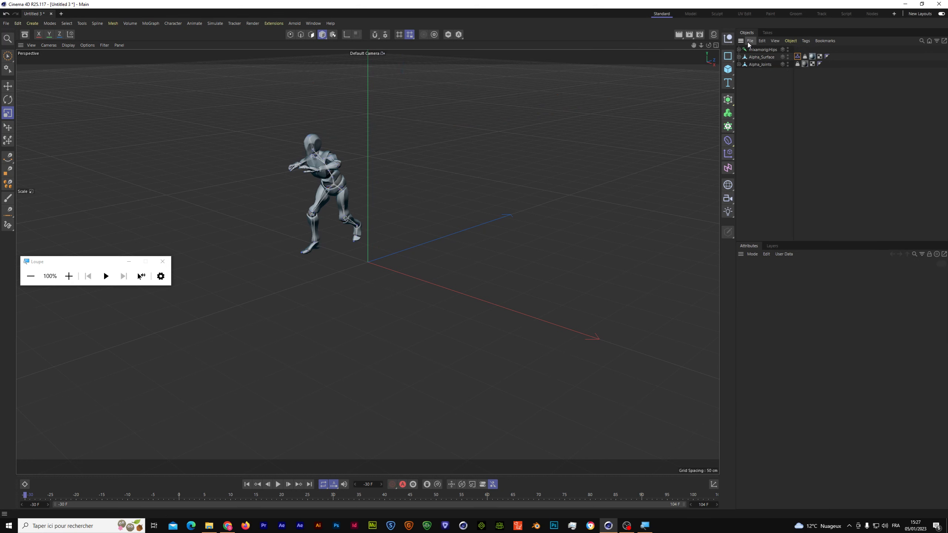
{"action": "key", "text": "ctrl+z"}
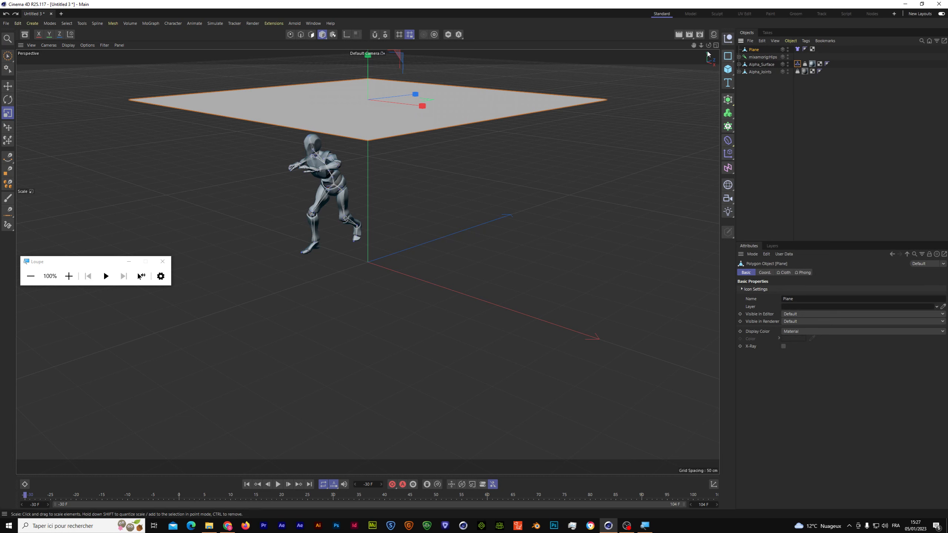
Move the Cloth tag from the plane to mixamorig:Hips and scale the plane down to about half its size
{"action": "left_click_drag", "start_coordinate": [693, 45], "coordinate": [695, 49]}
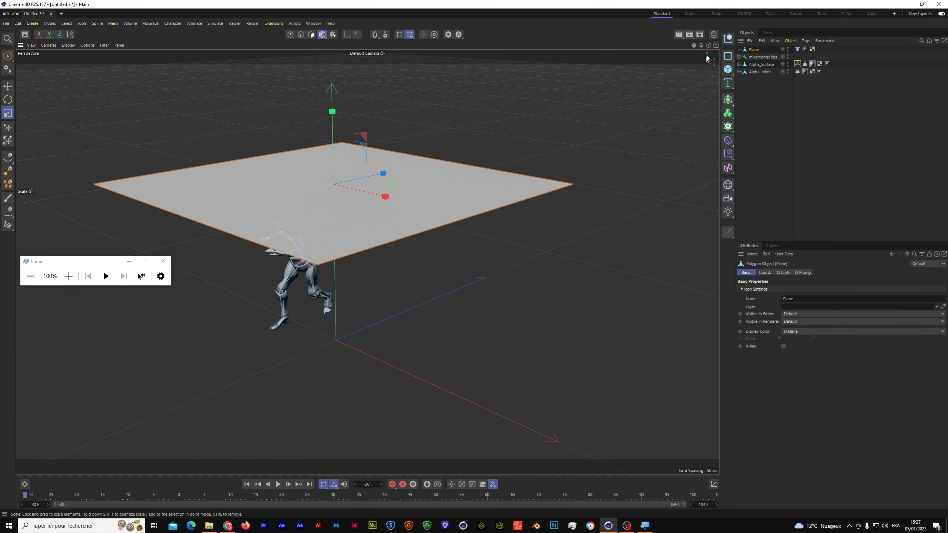
{"action": "left_click_drag", "start_coordinate": [431, 172], "coordinate": [343, 199]}
{"action": "left_click_drag", "start_coordinate": [798, 58], "coordinate": [799, 58]}
{"action": "left_click_drag", "start_coordinate": [417, 176], "coordinate": [272, 219]}
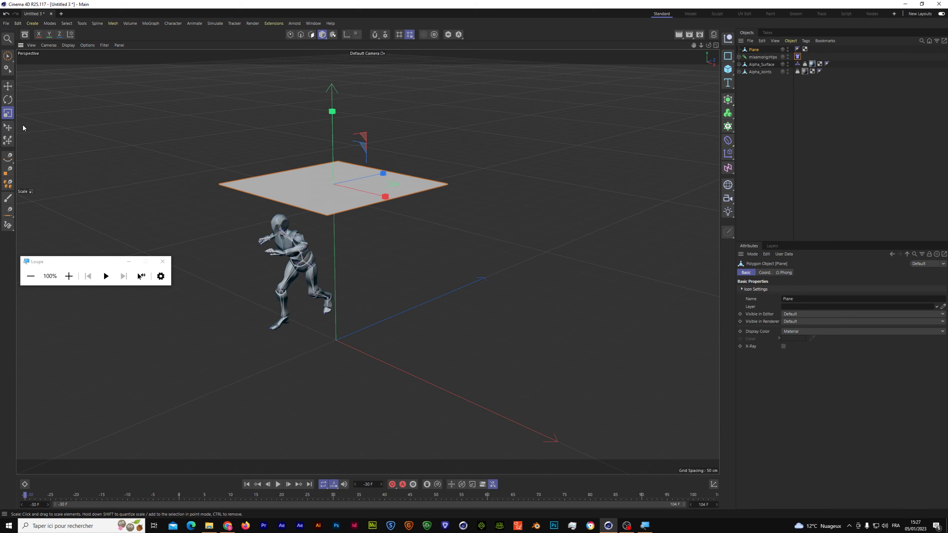
Move the smaller plane directly over the character's head and put the Cloth tag back on the plane
{"action": "key", "text": "e"}
{"action": "left_click_drag", "start_coordinate": [382, 173], "coordinate": [327, 186]}
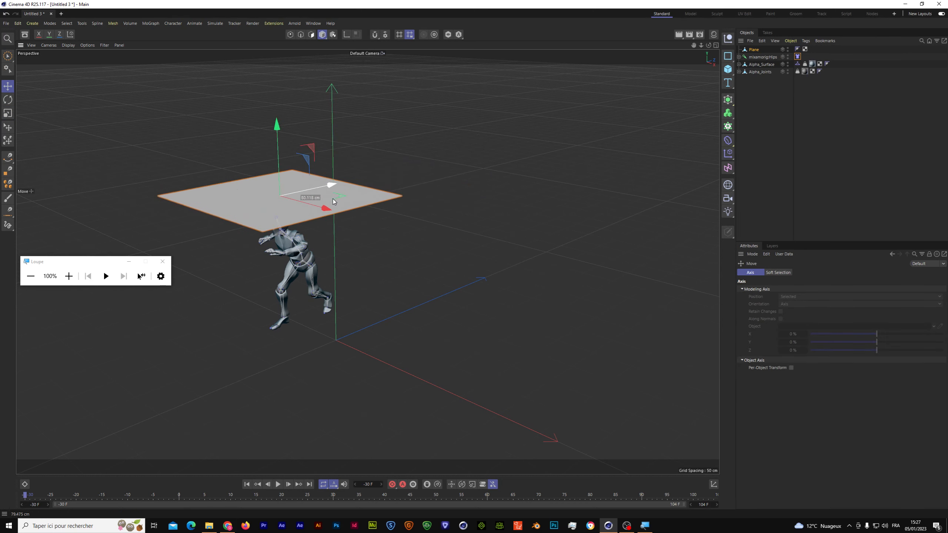
{"action": "left_click", "coordinate": [797, 50]}
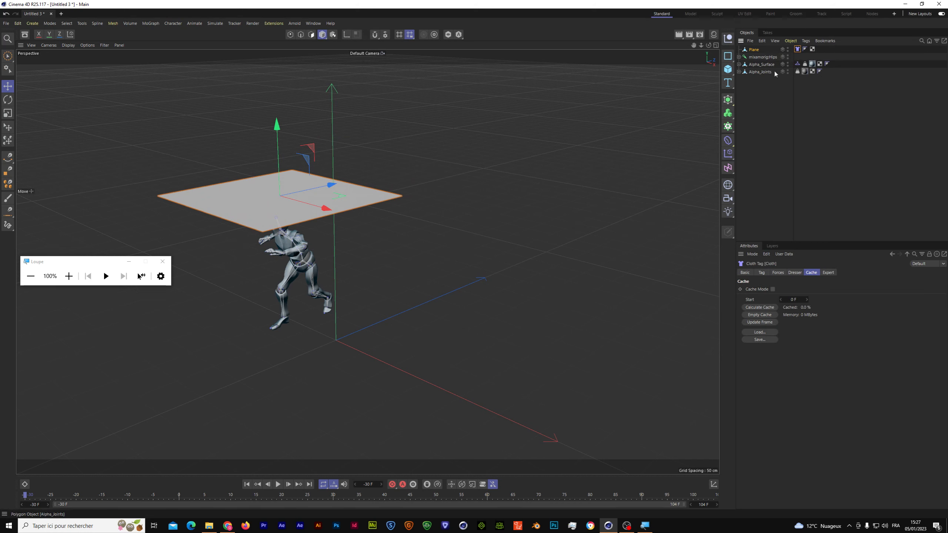
Play the simulation to test the smaller plane, stop it, and open the Cloth tag's Forces settings
{"action": "left_click", "coordinate": [278, 485]}
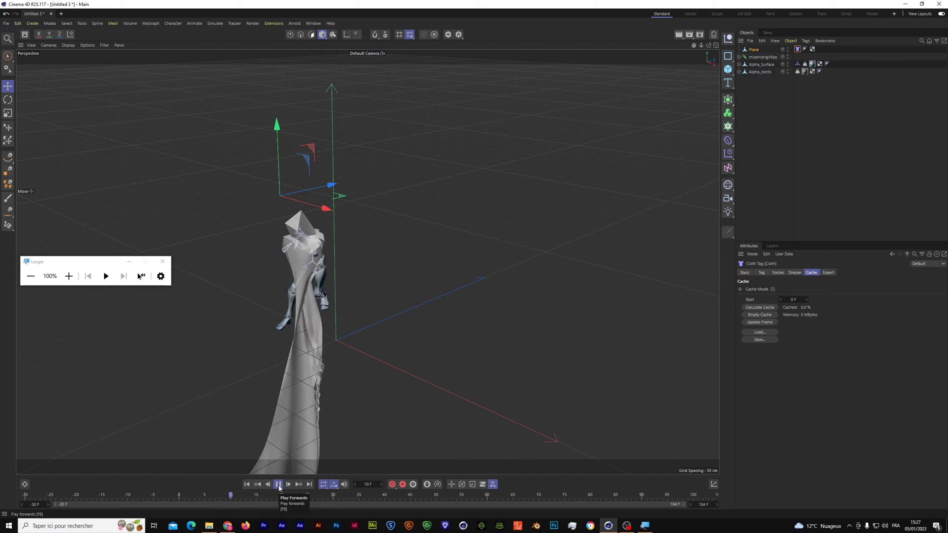
{"action": "left_click", "coordinate": [280, 486]}
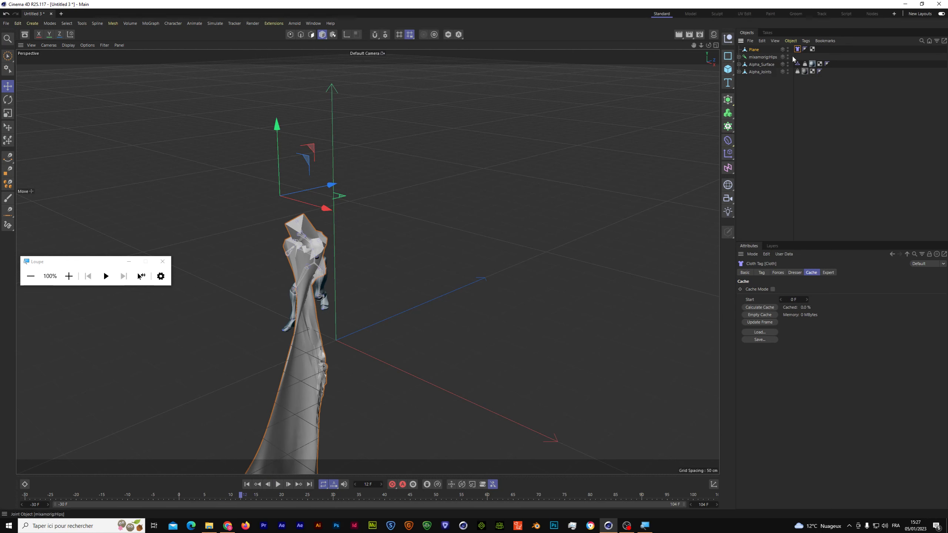
{"action": "left_click", "coordinate": [778, 273]}
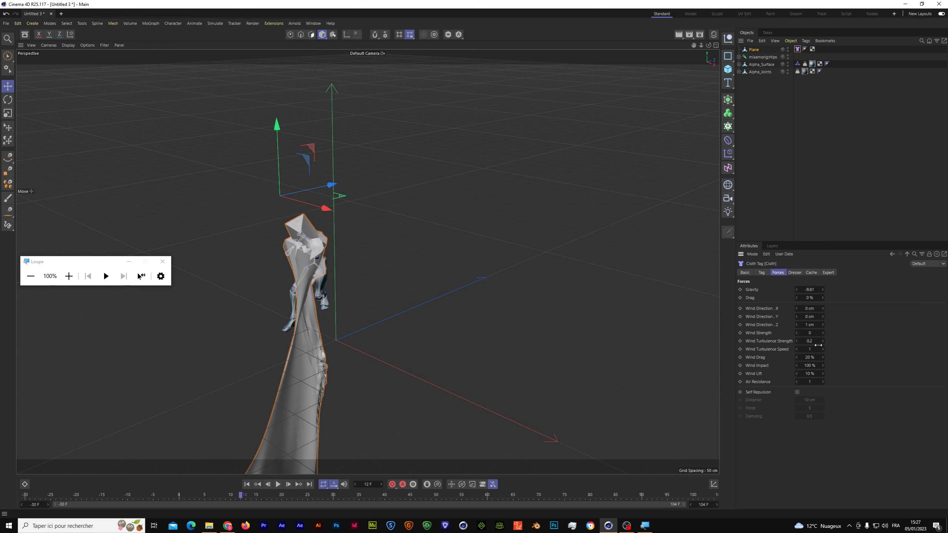
Look through the Cloth tag's Dresser, Cache and Forces settings
{"action": "left_click", "coordinate": [799, 273]}
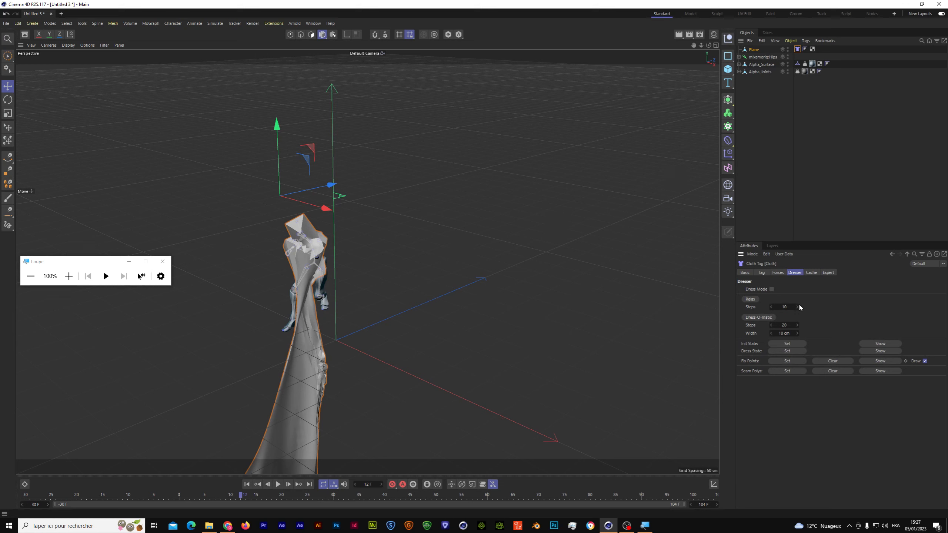
{"action": "left_click", "coordinate": [812, 274]}
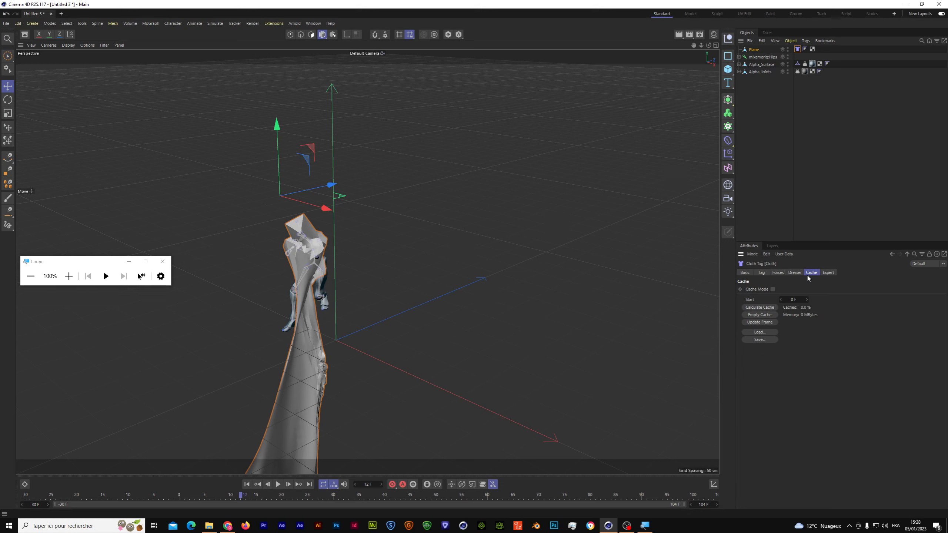
{"action": "left_click", "coordinate": [796, 273]}
{"action": "left_click", "coordinate": [780, 272]}
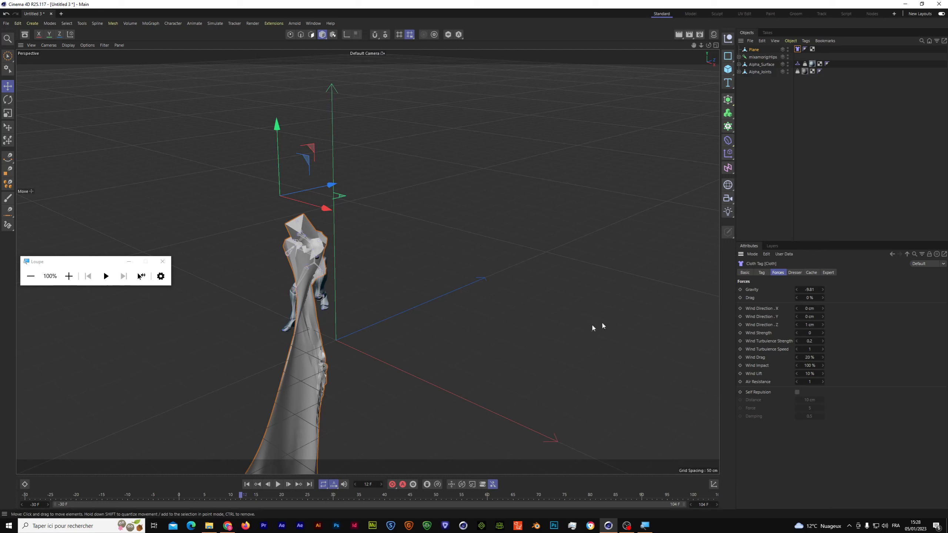
Replay the simulation from the first frame, stop it at frame 11 and view the draped plane from another side
{"action": "left_click", "coordinate": [247, 485]}
{"action": "left_click", "coordinate": [278, 485]}
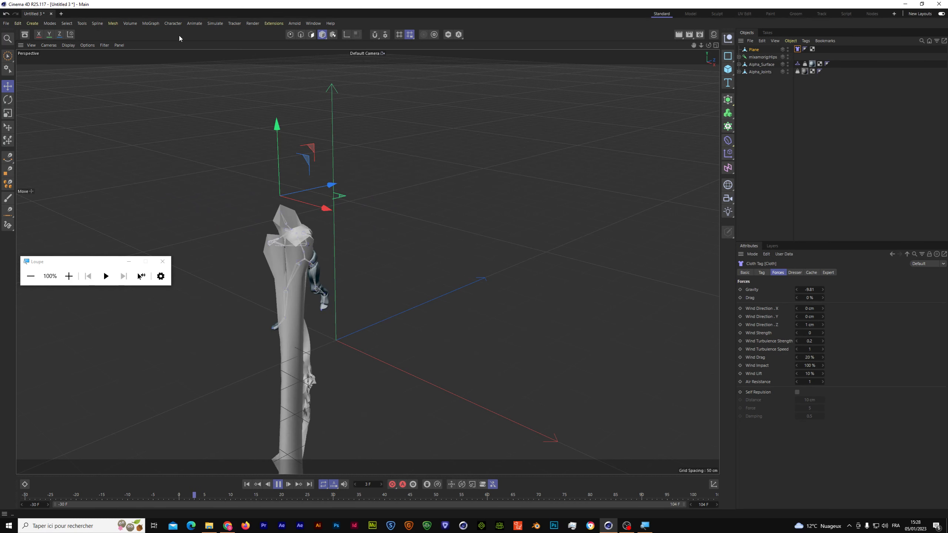
{"action": "left_click", "coordinate": [278, 485]}
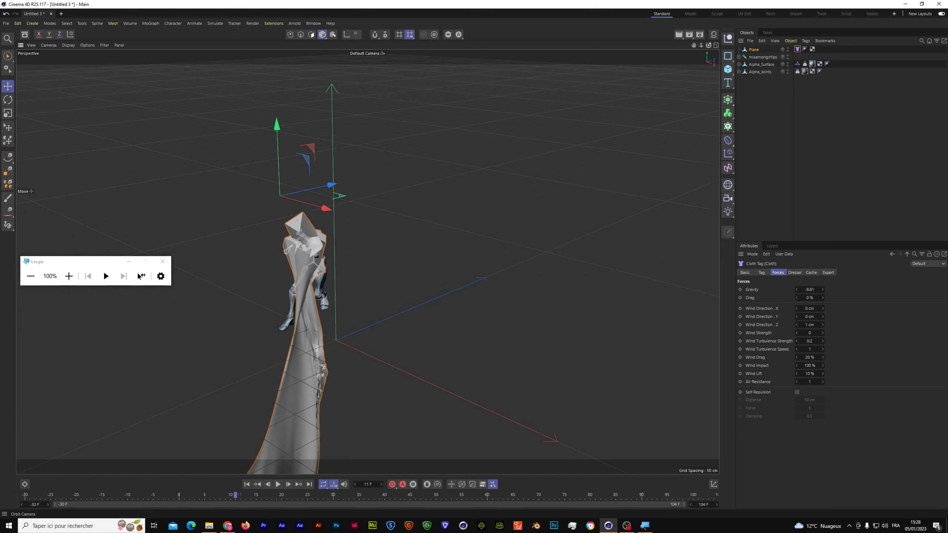
{"action": "left_click_drag", "start_coordinate": [708, 45], "coordinate": [597, 71]}
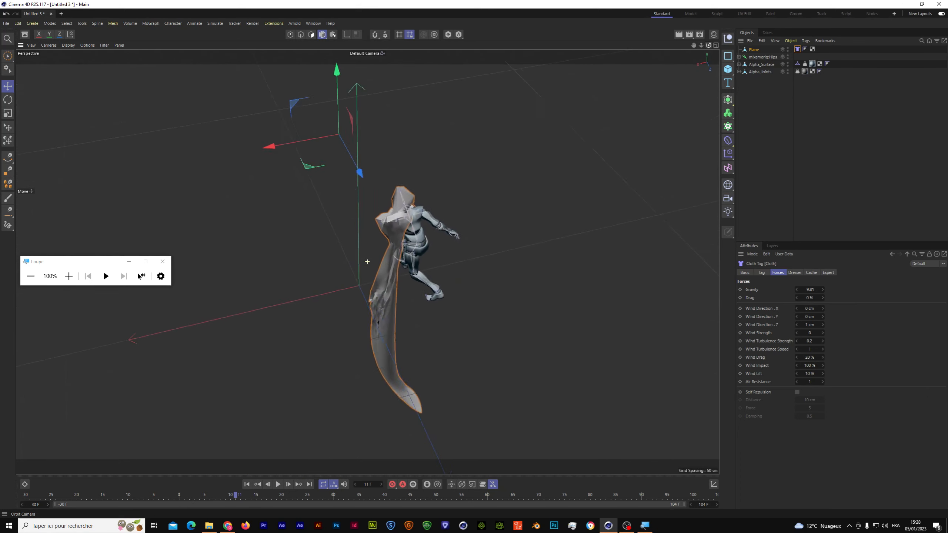
Return to the first frame and centre the plane above the character, parking its Cloth tag on mixamorig:Hips during the move
{"action": "left_click", "coordinate": [247, 484]}
{"action": "left_click_drag", "start_coordinate": [360, 172], "coordinate": [366, 183]}
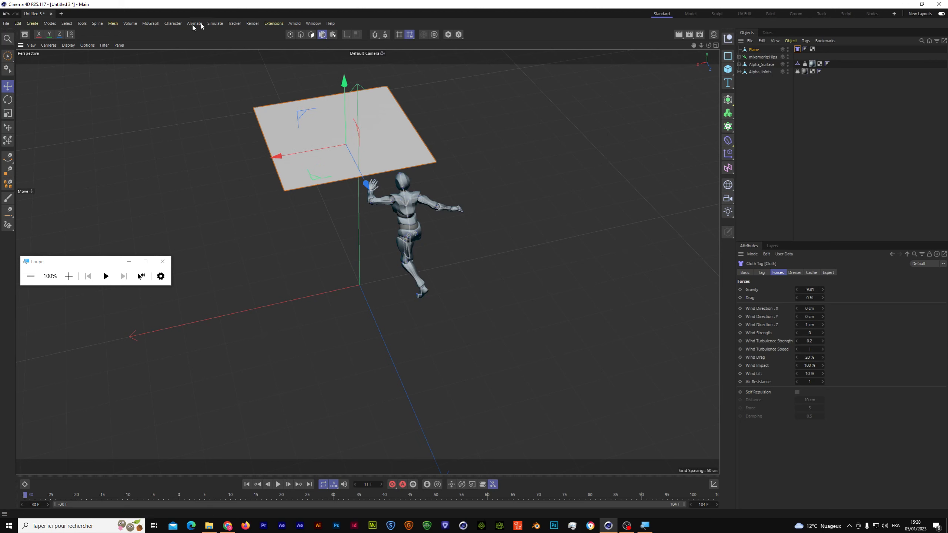
{"action": "left_click", "coordinate": [6, 14]}
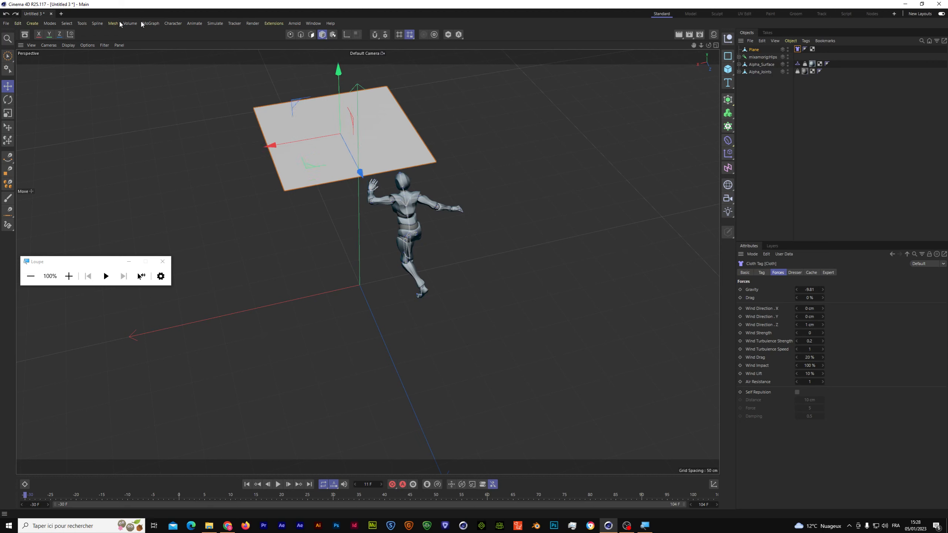
{"action": "left_click", "coordinate": [760, 50]}
{"action": "left_click_drag", "start_coordinate": [800, 60], "coordinate": [798, 57]}
{"action": "middle_click", "coordinate": [547, 162]}
{"action": "mouse_move", "coordinate": [547, 162]}
{"action": "left_mouse_down"}
{"action": "mouse_move", "coordinate": [547, 136]}
{"action": "mouse_move", "coordinate": [543, 160]}
{"action": "left_mouse_up"}
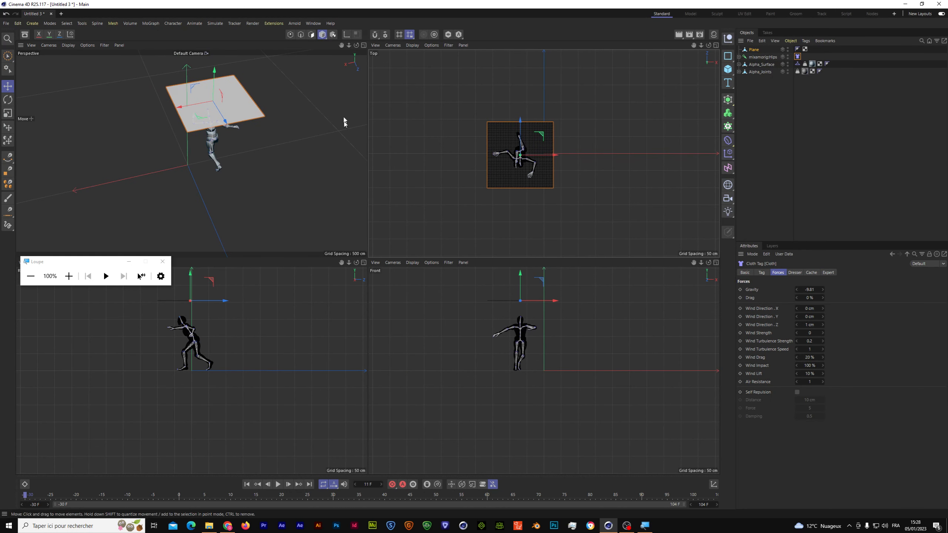
{"action": "middle_click", "coordinate": [364, 144]}
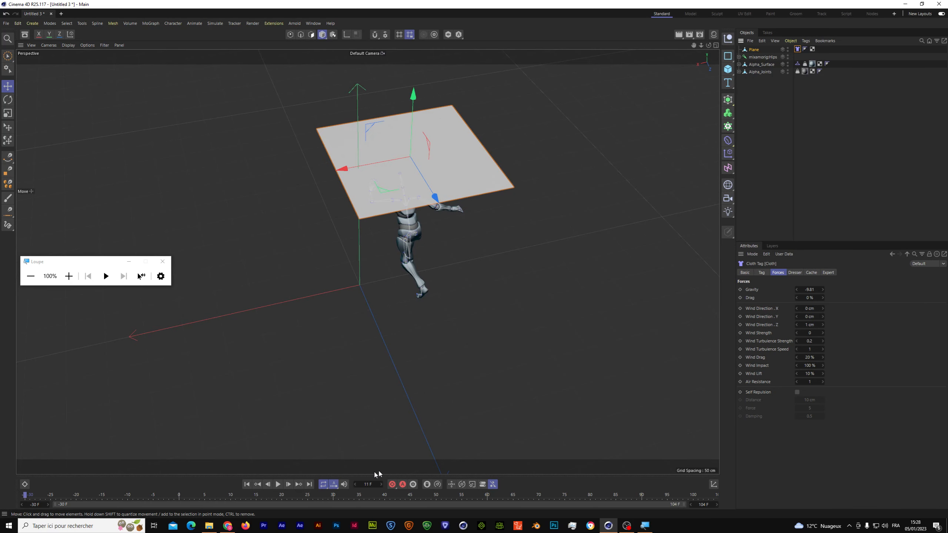
Run the simulation to frame -5 and place the plane inside a new Subdivision Surface
{"action": "left_click", "coordinate": [277, 485]}
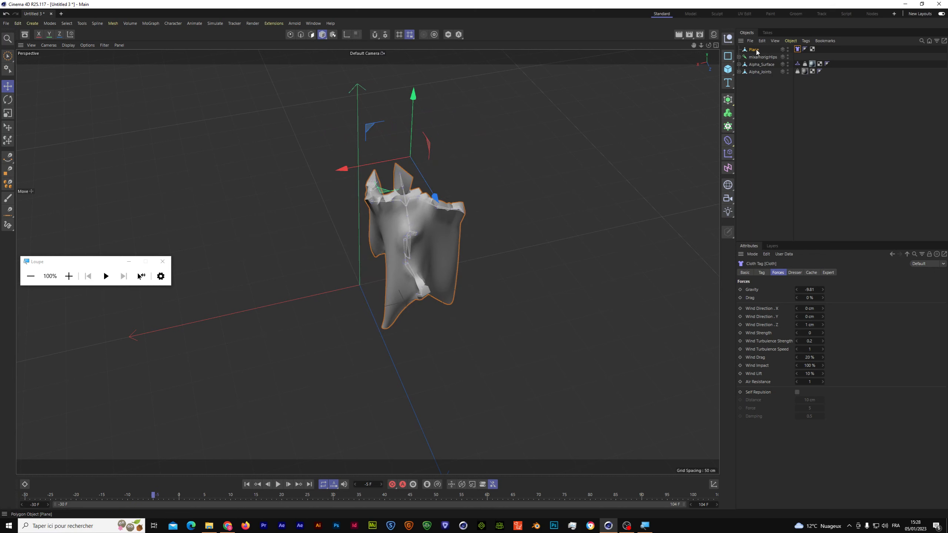
{"action": "left_click", "coordinate": [727, 99]}
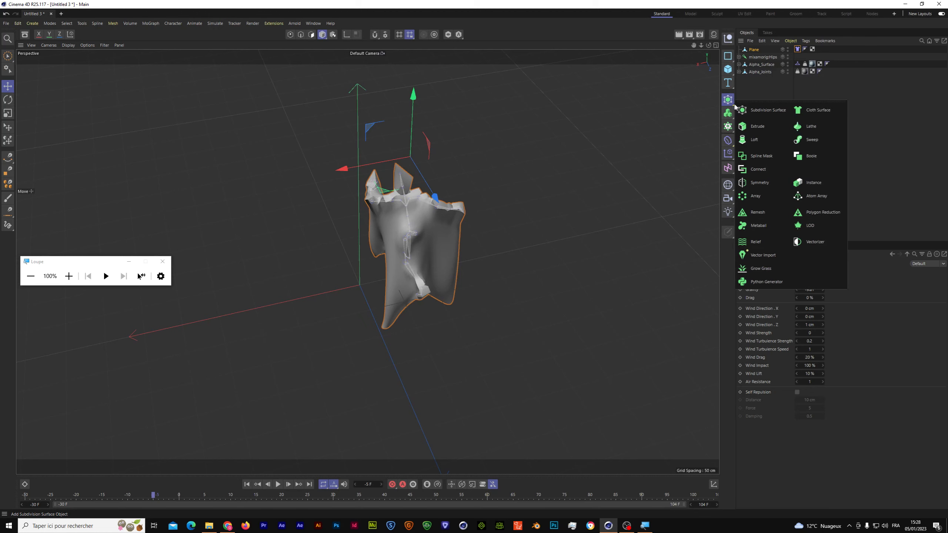
{"action": "left_click", "coordinate": [744, 110]}
{"action": "left_click_drag", "start_coordinate": [753, 57], "coordinate": [765, 50]}
{"action": "left_click", "coordinate": [300, 315]}
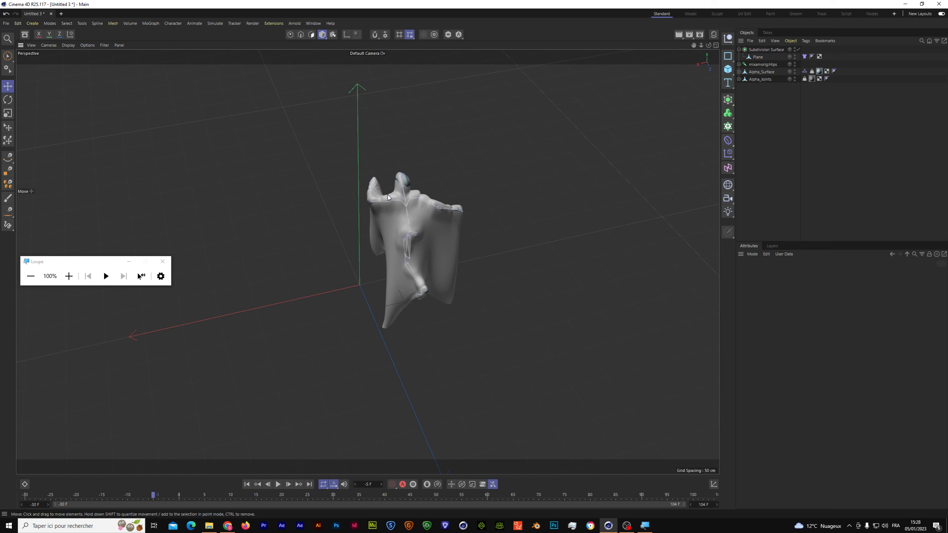
Play the smoothed cloth simulation, stop it at frame 8, view it from the front and return to frame 0
{"action": "left_click", "coordinate": [278, 485]}
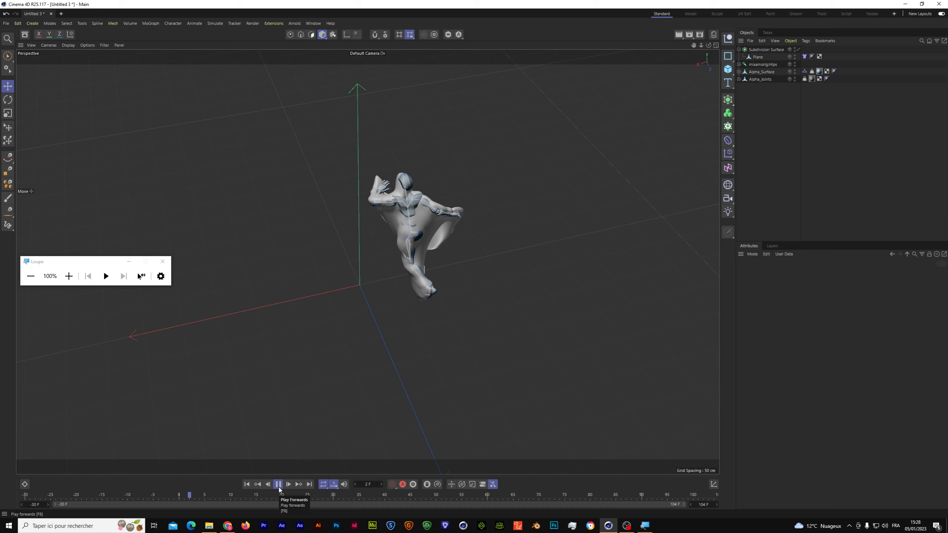
{"action": "left_click", "coordinate": [278, 485]}
{"action": "mouse_move", "coordinate": [708, 46]}
{"action": "left_mouse_down"}
{"action": "mouse_move", "coordinate": [836, 23]}
{"action": "mouse_move", "coordinate": [690, 45]}
{"action": "left_mouse_up"}
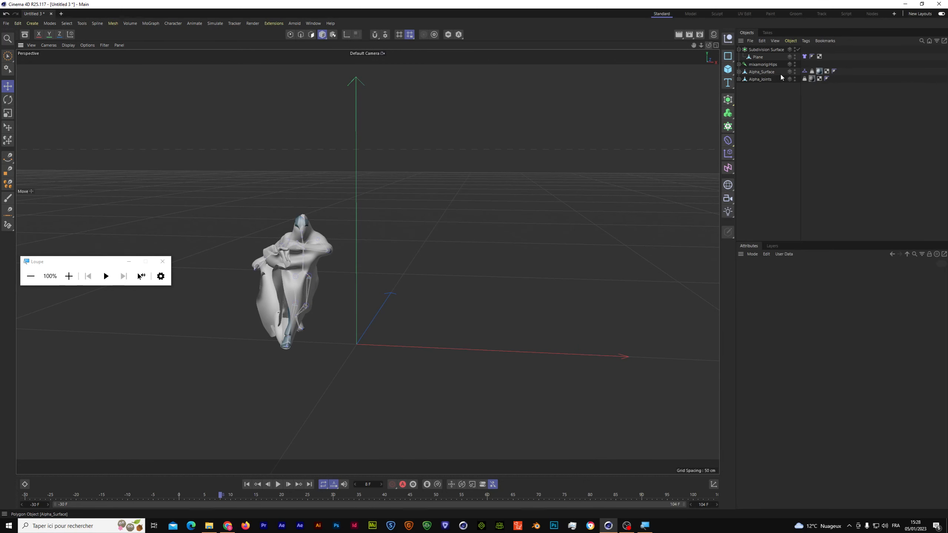
{"action": "left_click", "coordinate": [758, 57]}
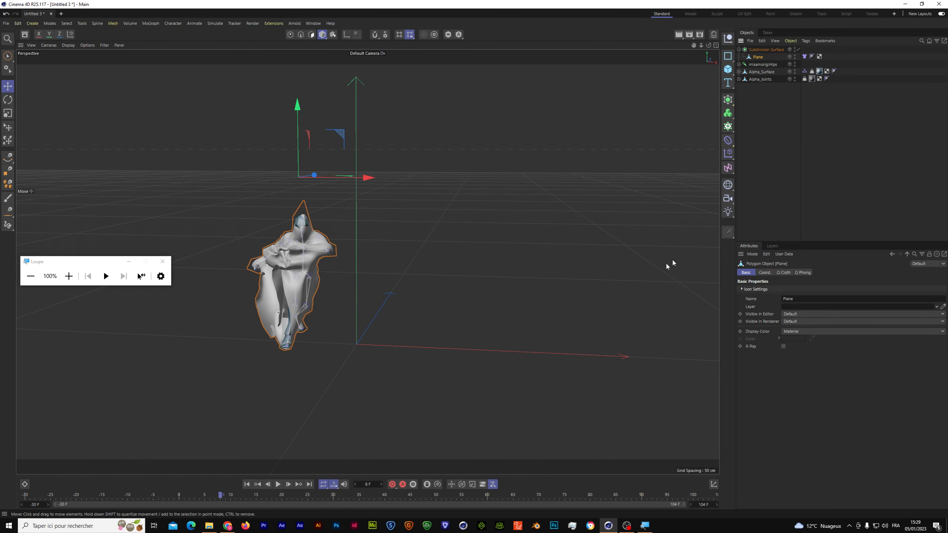
{"action": "left_click_drag", "start_coordinate": [221, 497], "coordinate": [178, 505]}
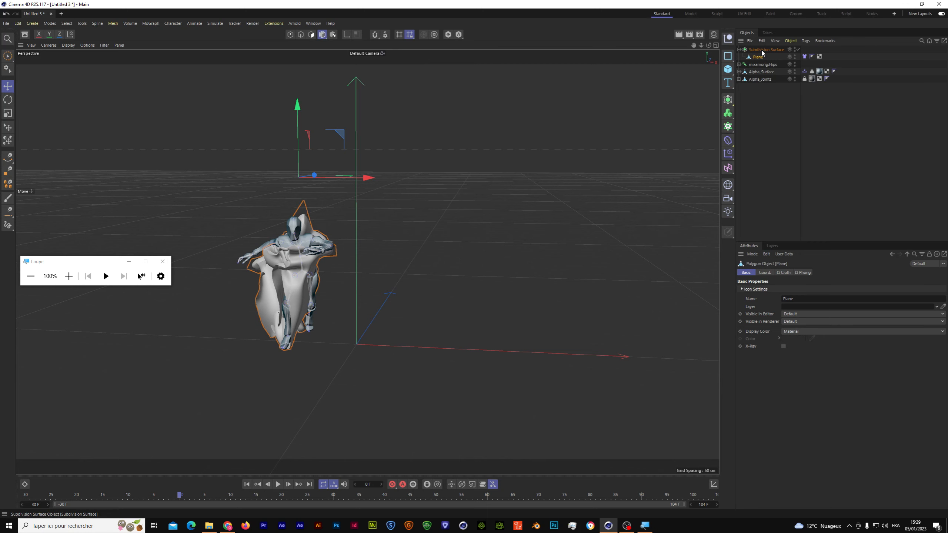
Calculate the plane's Cloth tag cache with a start of -30 F, and play the cached animation up to frame 100
{"action": "left_click", "coordinate": [804, 57]}
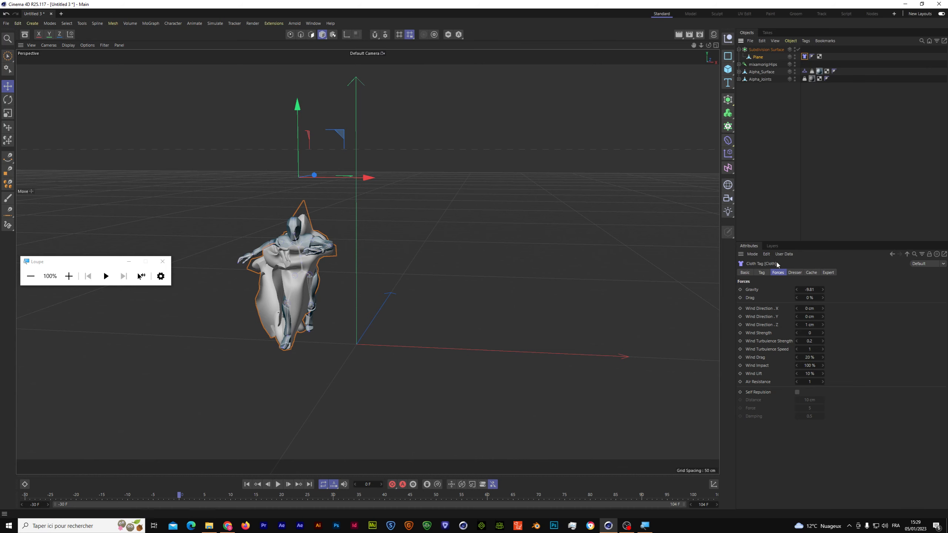
{"action": "right_click", "coordinate": [758, 50]}
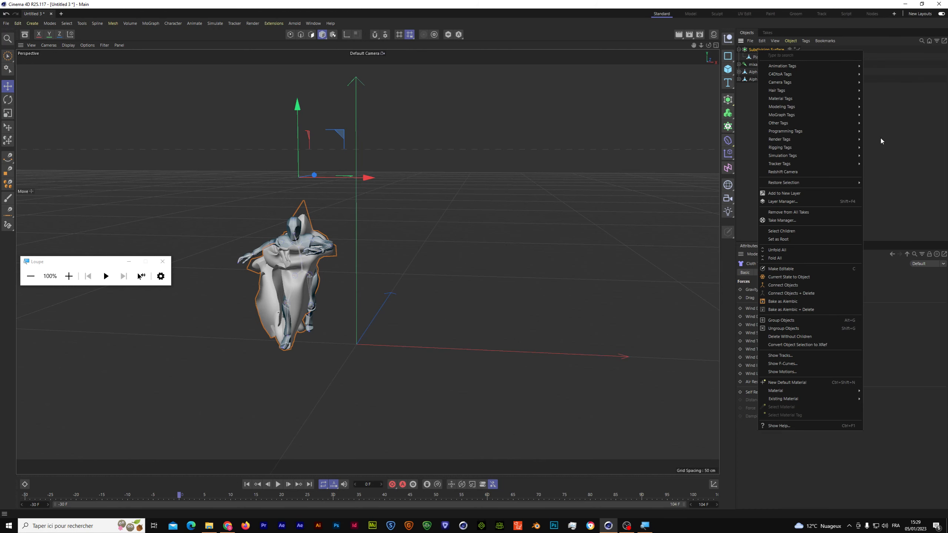
{"action": "key", "text": "Escape"}
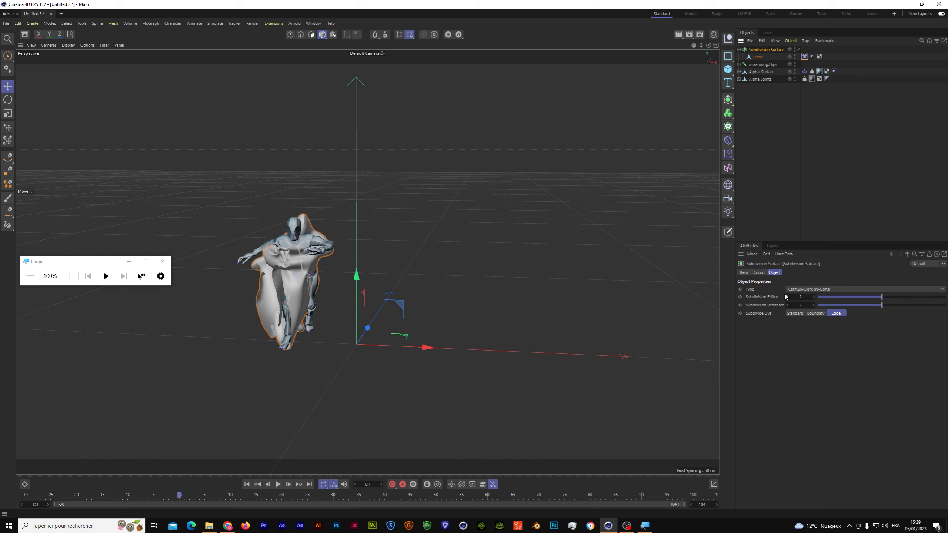
{"action": "left_click", "coordinate": [804, 56]}
{"action": "left_click", "coordinate": [810, 273]}
{"action": "left_click", "coordinate": [762, 308]}
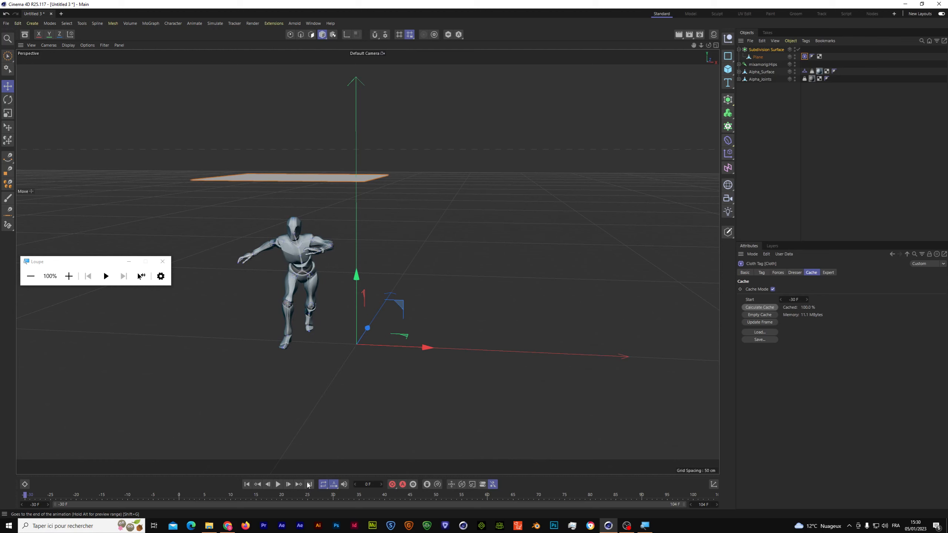
{"action": "left_click", "coordinate": [279, 484]}
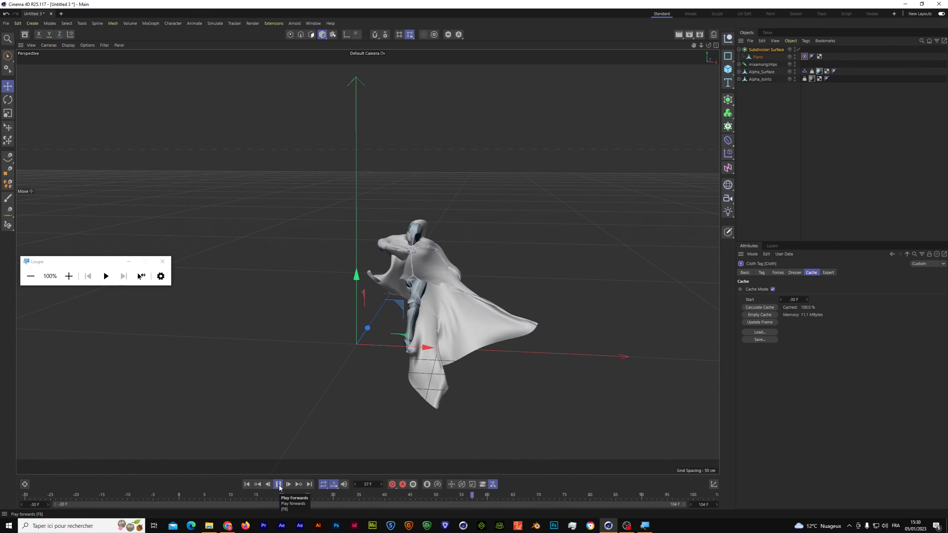
{"action": "left_click", "coordinate": [279, 484]}
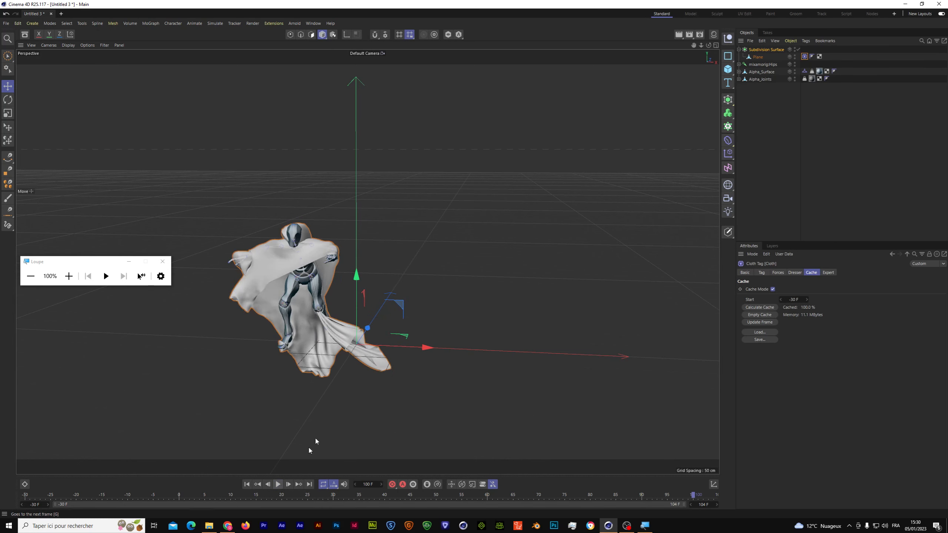
Hide Alpha_Surface and Alpha_Joints, and play the animation with only the cloth showing, stopping at frame 40
{"action": "left_click", "coordinate": [794, 72]}
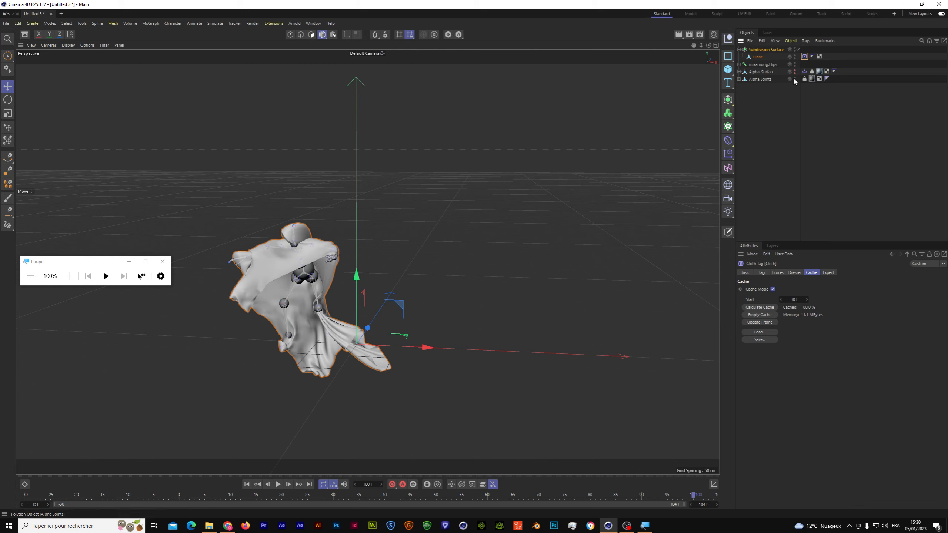
{"action": "left_click", "coordinate": [794, 80]}
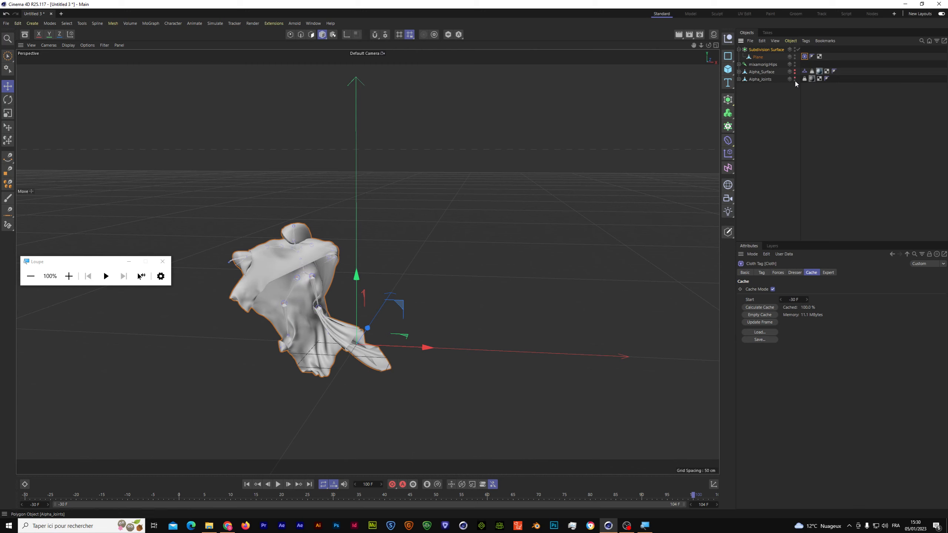
{"action": "left_click", "coordinate": [278, 485]}
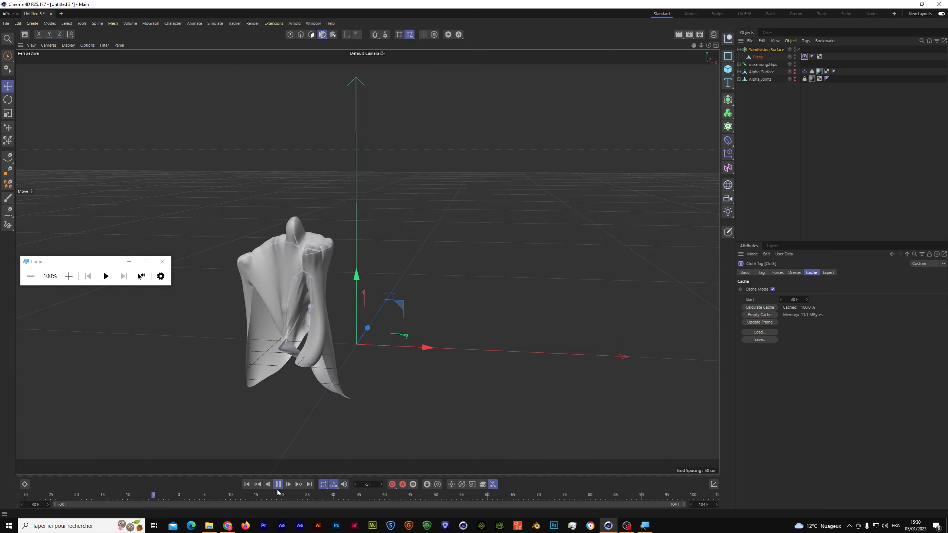
{"action": "left_click", "coordinate": [278, 485]}
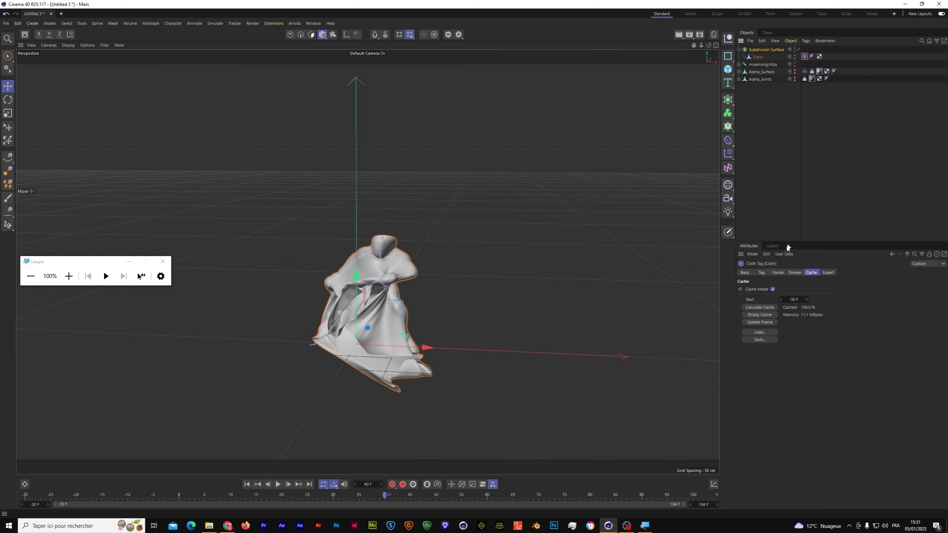
Look through the Cloth tag's Forces, Dresser, Cache, Expert and Tag settings, and replay the cached cloth animation
{"action": "left_click", "coordinate": [777, 273]}
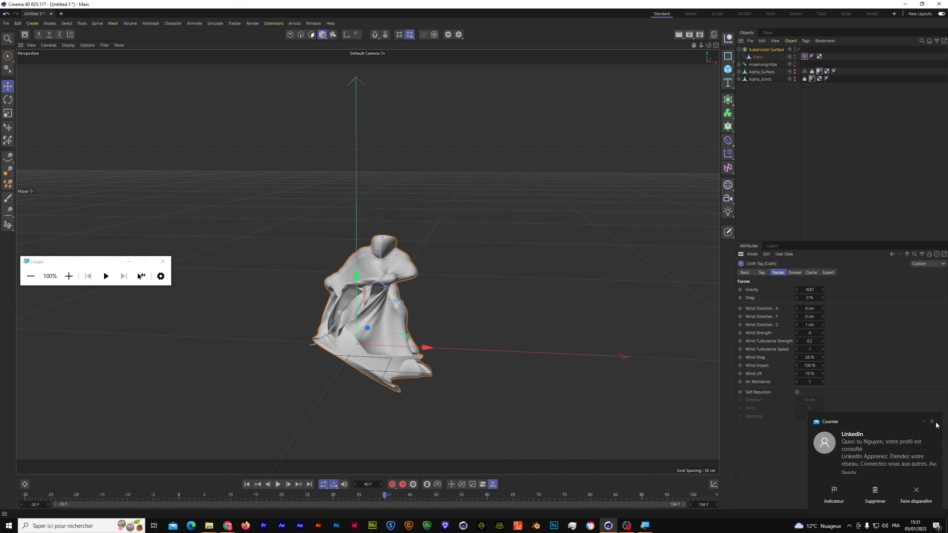
{"action": "left_click", "coordinate": [865, 416]}
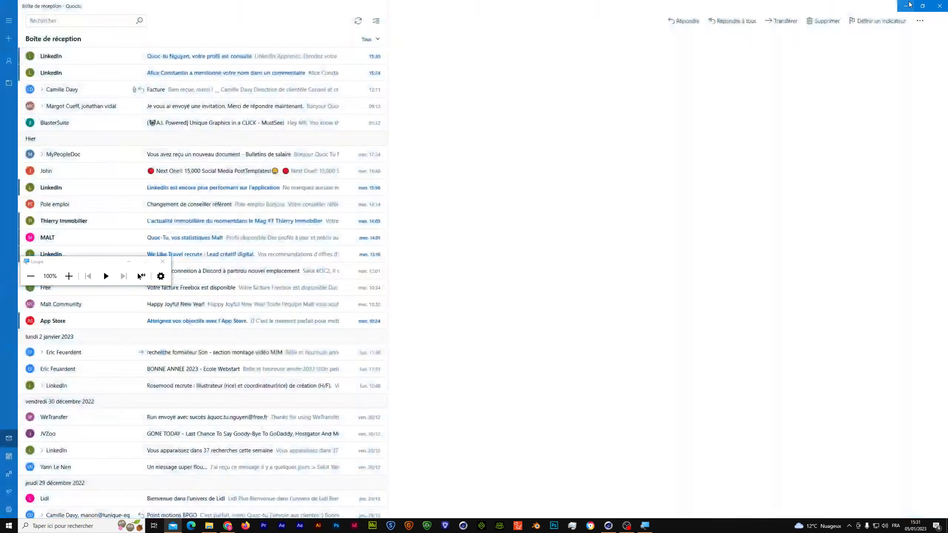
{"action": "left_click", "coordinate": [908, 5]}
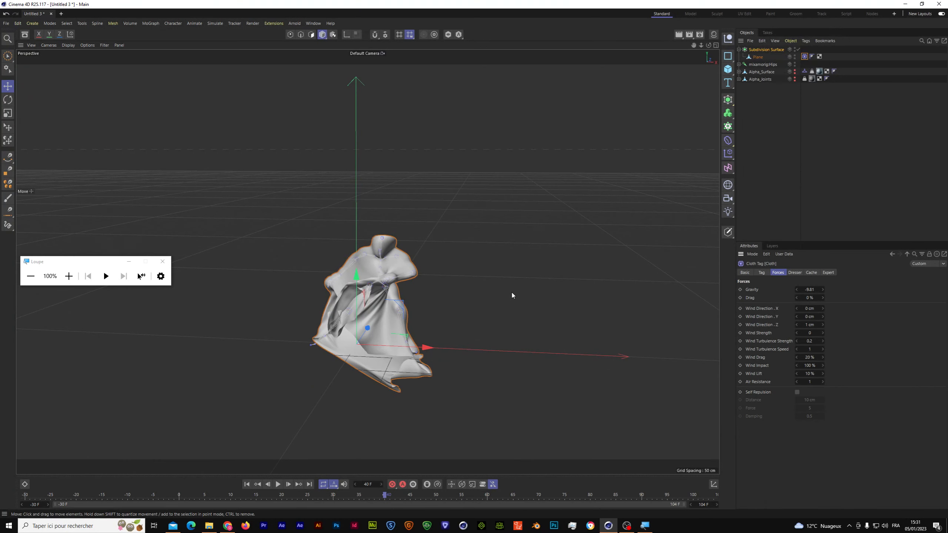
{"action": "left_click", "coordinate": [795, 273]}
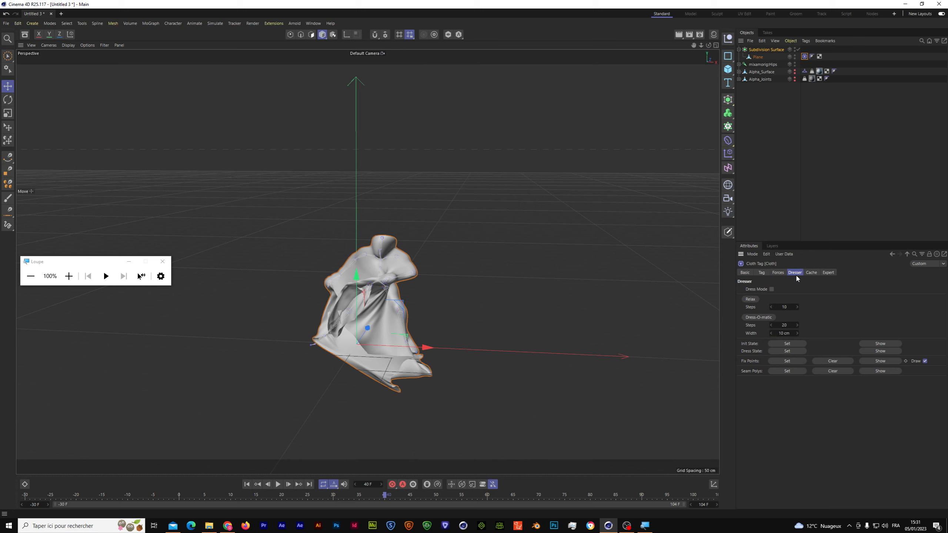
{"action": "left_click", "coordinate": [810, 272]}
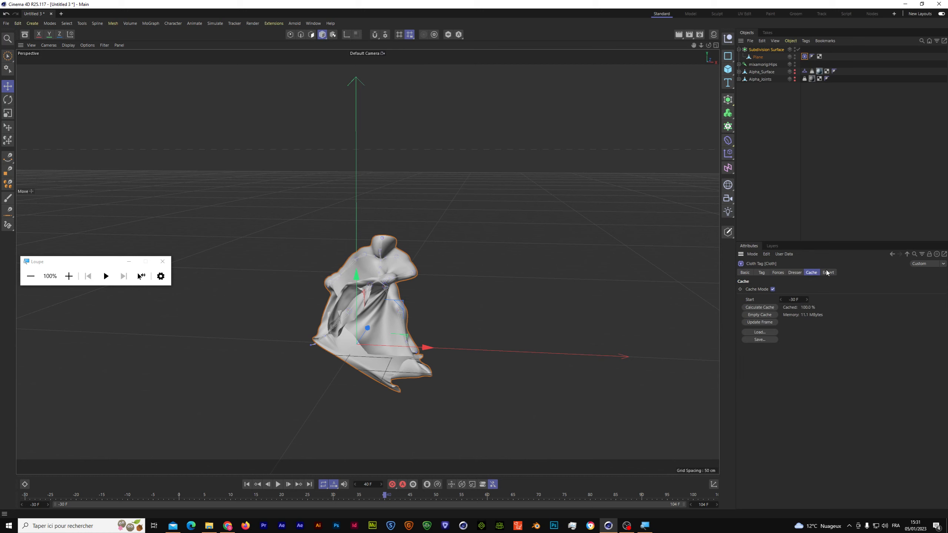
{"action": "left_click", "coordinate": [827, 272]}
{"action": "left_click", "coordinate": [793, 274]}
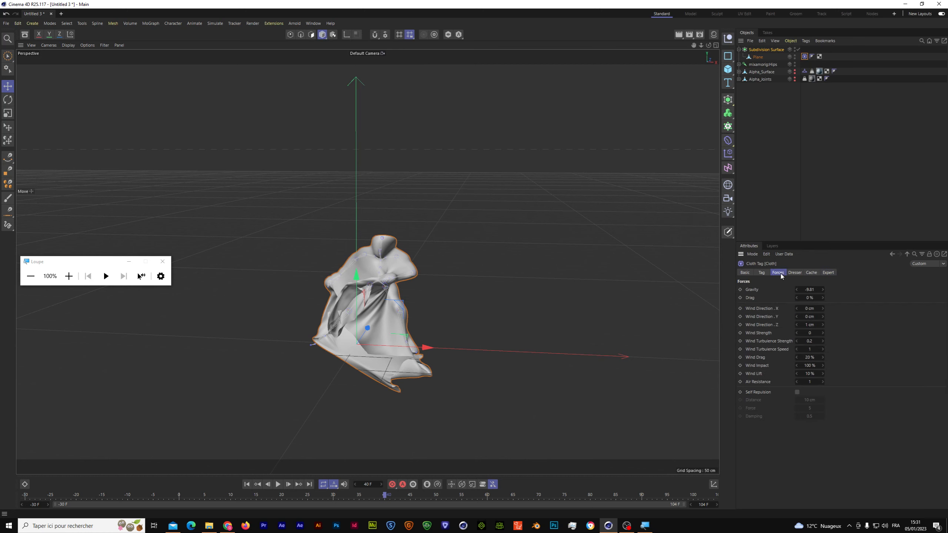
{"action": "left_click", "coordinate": [765, 274]}
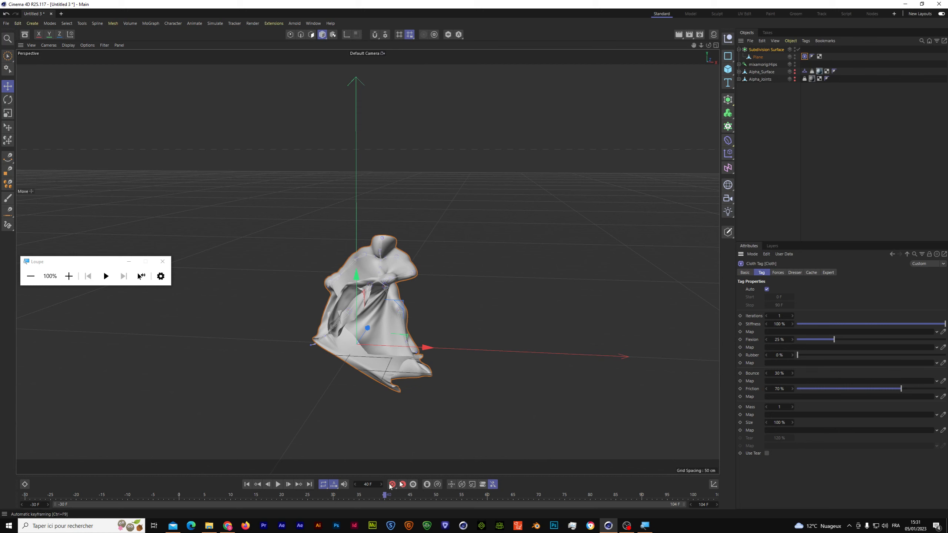
{"action": "left_click", "coordinate": [278, 485]}
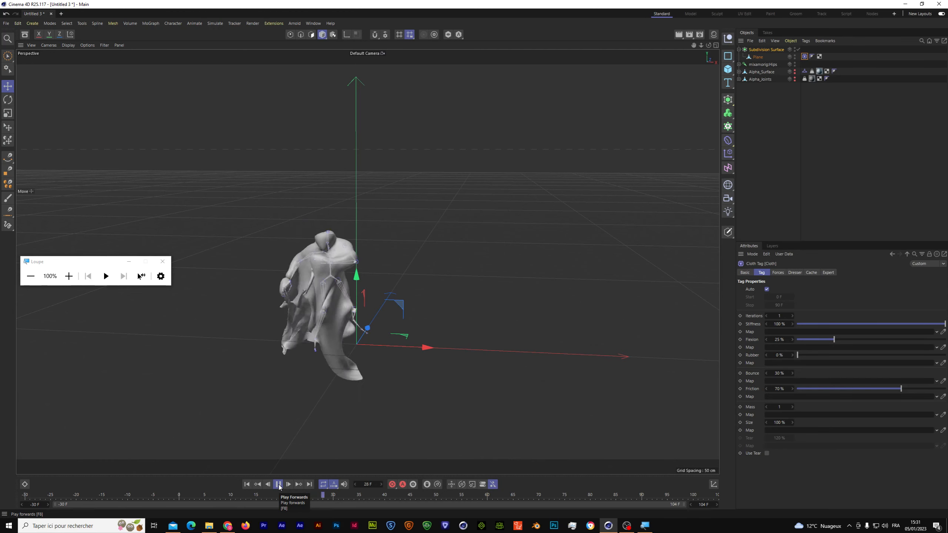
Stop the playback, try a lower Stiffness on the Cloth tag while replaying the animation, and set Stiffness back to 100%
{"action": "left_click", "coordinate": [279, 485]}
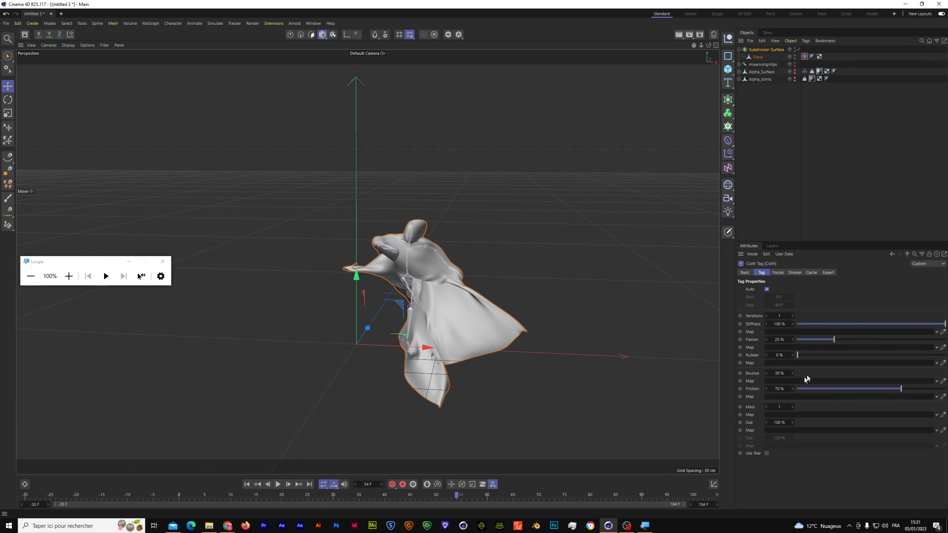
{"action": "left_click_drag", "start_coordinate": [887, 324], "coordinate": [863, 324]}
{"action": "left_click", "coordinate": [277, 484]}
{"action": "left_click_drag", "start_coordinate": [864, 324], "coordinate": [946, 324]}
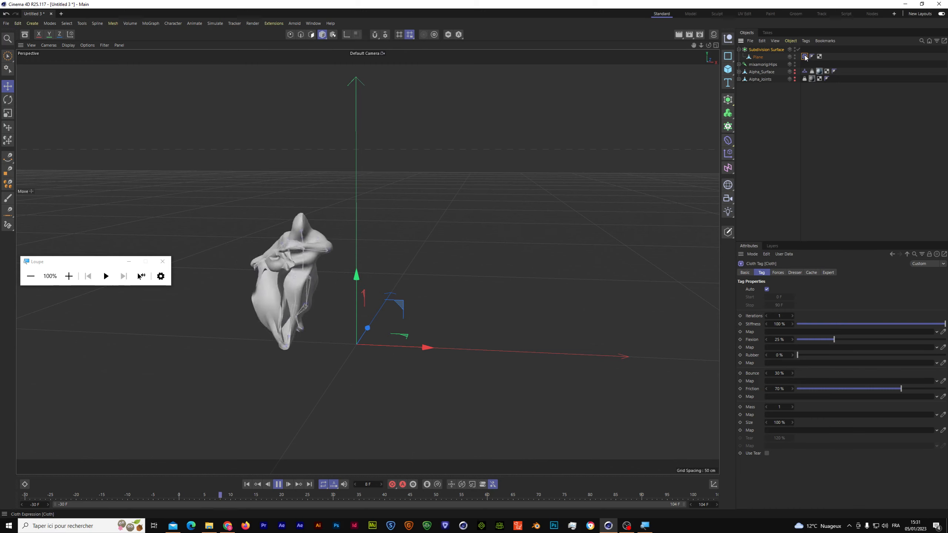
Empty the plane's Cloth tag cache, stop the running simulation and return to the animation's first frame
{"action": "left_click", "coordinate": [812, 272]}
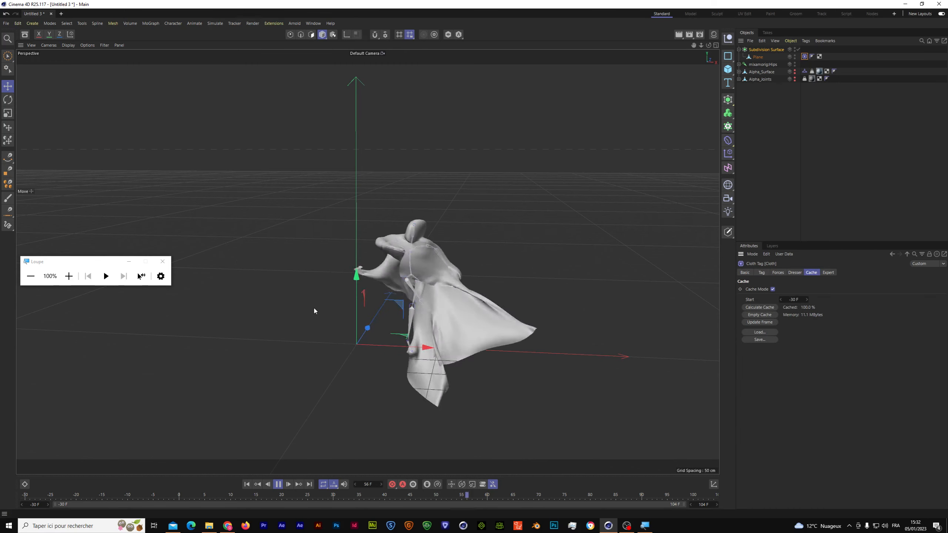
{"action": "left_click", "coordinate": [755, 316]}
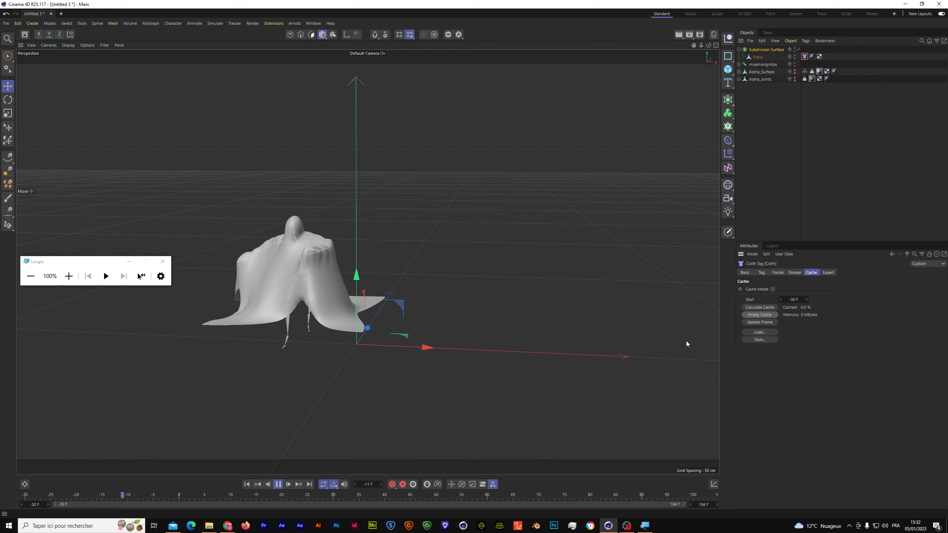
{"action": "left_click", "coordinate": [278, 484]}
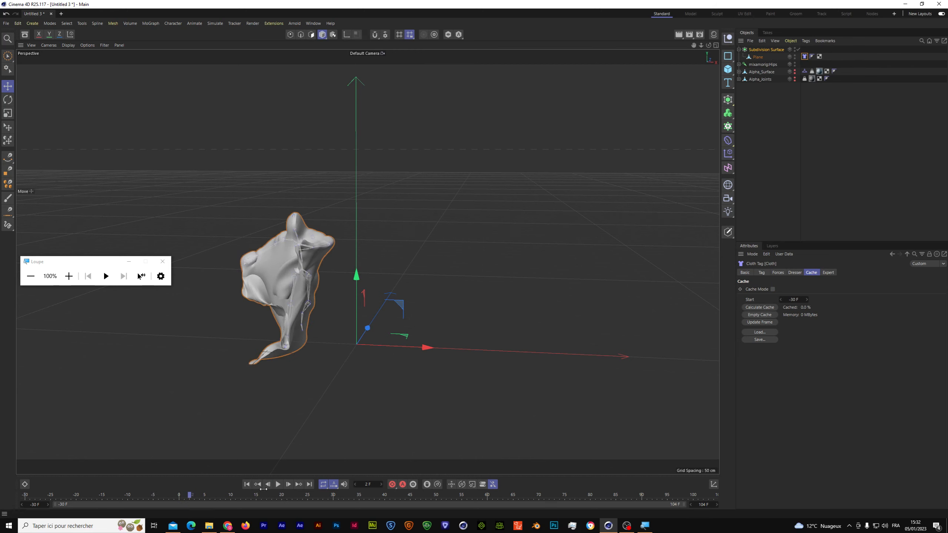
{"action": "left_click", "coordinate": [246, 484]}
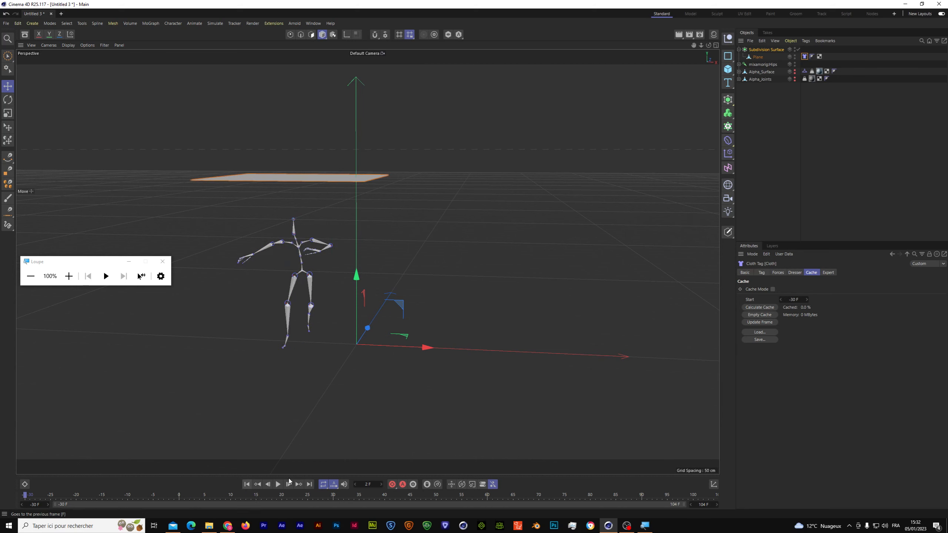